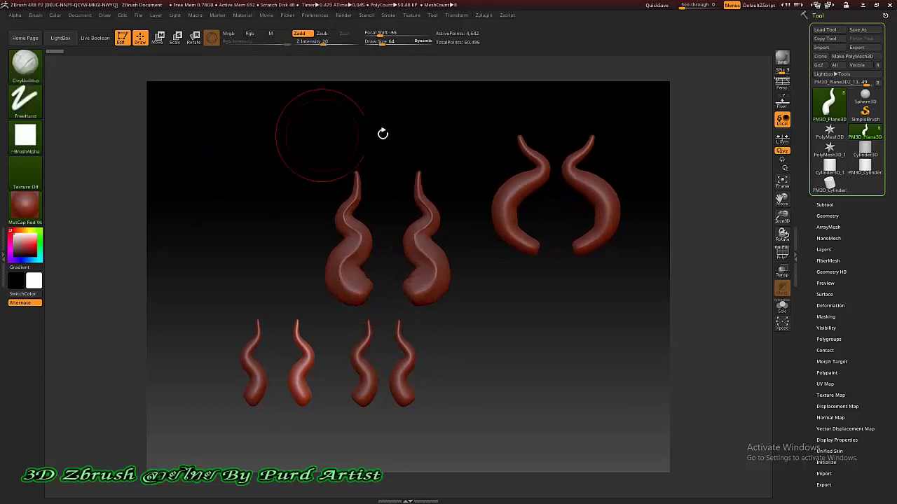
Make PM3D_Cylinder the active tool in place of the sculpted horn curls.
{"action": "left_click", "coordinate": [865, 166]}
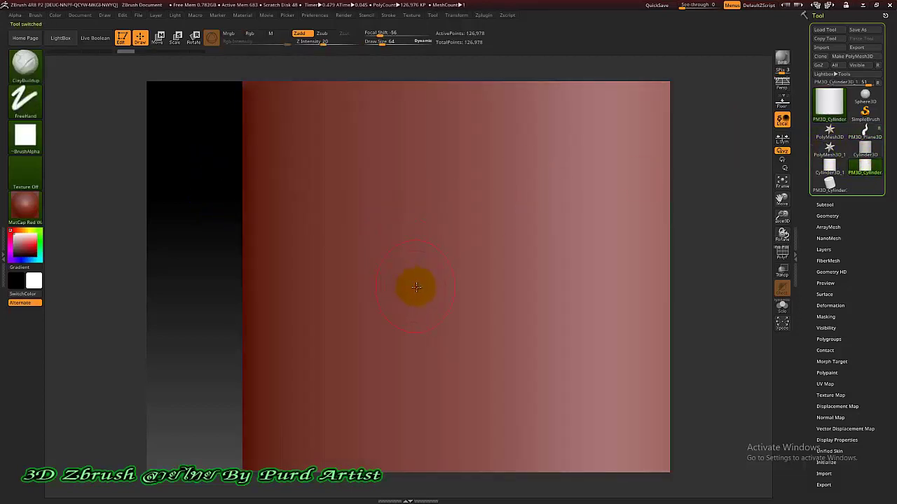
Build an S-shaped ClayBuildup relief down the cylinder front, thickening its lower curve and tail.
{"action": "key", "text": "f"}
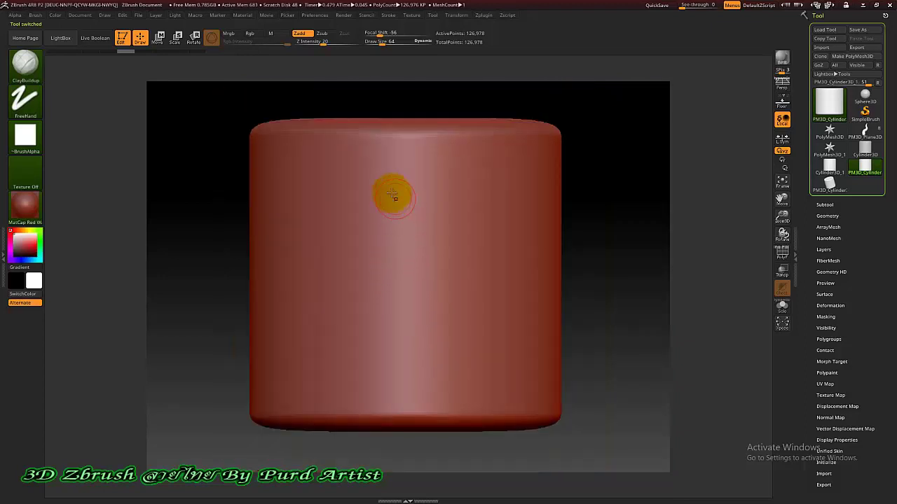
{"action": "right_click_drag", "start_coordinate": [394, 197], "coordinate": [404, 152], "text": "ctrl"}
{"action": "left_click_drag", "start_coordinate": [406, 212], "coordinate": [415, 237]}
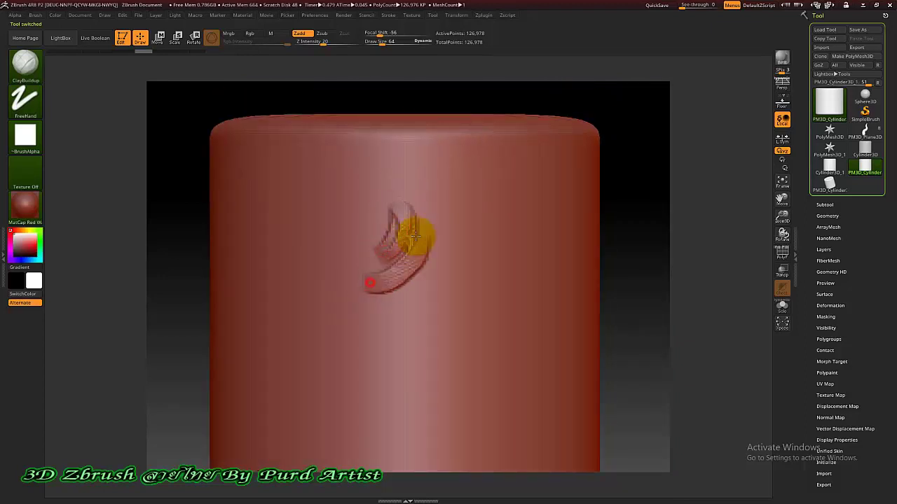
{"action": "key", "text": "ctrl+z"}
{"action": "left_click_drag", "start_coordinate": [406, 271], "coordinate": [408, 131]}
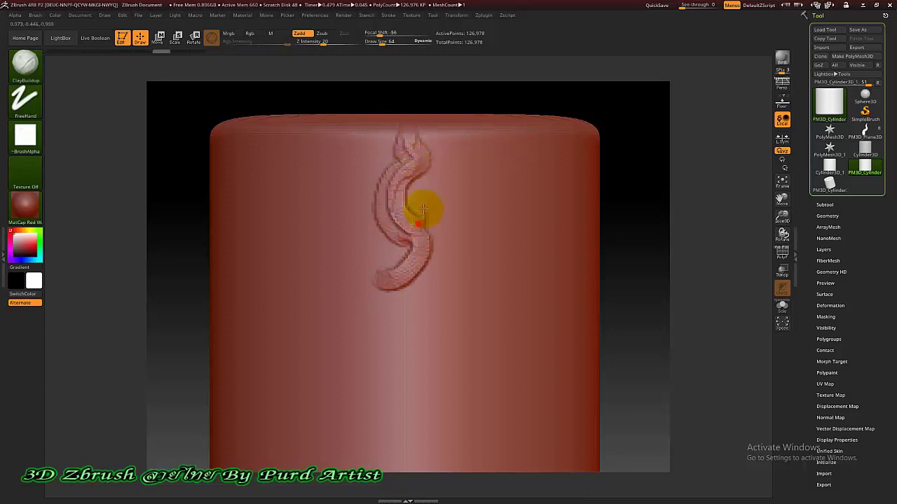
{"action": "left_click_drag", "start_coordinate": [424, 209], "coordinate": [400, 301]}
{"action": "left_click_drag", "start_coordinate": [420, 236], "coordinate": [366, 300]}
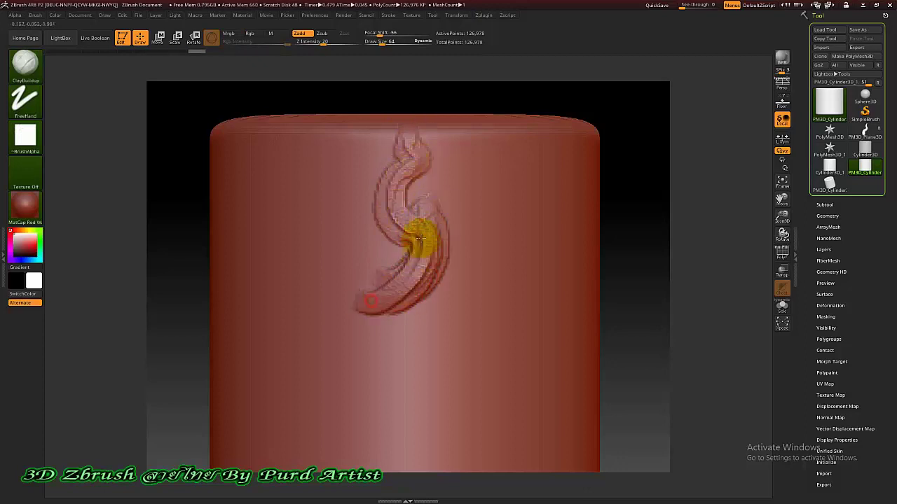
{"action": "mouse_move", "coordinate": [420, 238]}
{"action": "left_mouse_down"}
{"action": "mouse_move", "coordinate": [437, 220]}
{"action": "mouse_move", "coordinate": [380, 300]}
{"action": "left_mouse_up"}
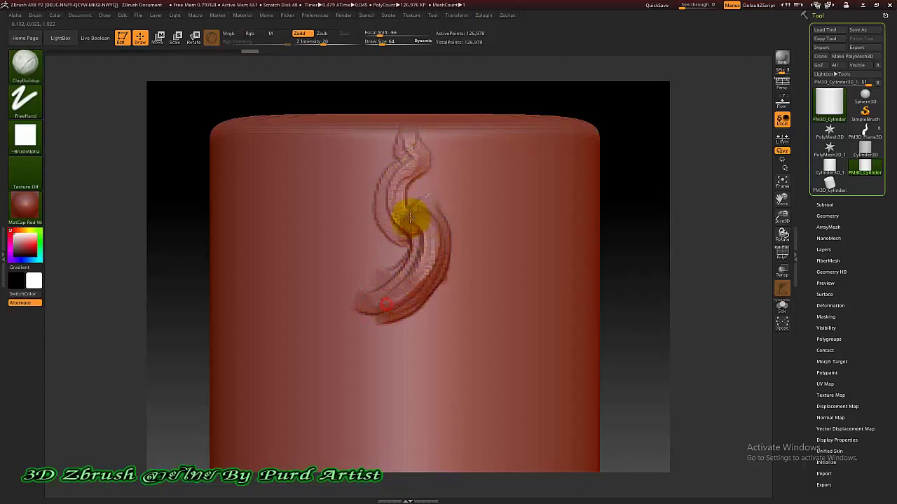
Smooth the S shape and add a smoothed curl at its lower end.
{"action": "mouse_move", "coordinate": [416, 224]}
{"action": "left_mouse_down", "text": "shift"}
{"action": "mouse_move", "coordinate": [410, 160]}
{"action": "mouse_move", "coordinate": [424, 260]}
{"action": "mouse_move", "coordinate": [410, 283]}
{"action": "mouse_move", "coordinate": [411, 176]}
{"action": "mouse_move", "coordinate": [430, 231]}
{"action": "mouse_move", "coordinate": [420, 296]}
{"action": "left_mouse_up", "text": "shift"}
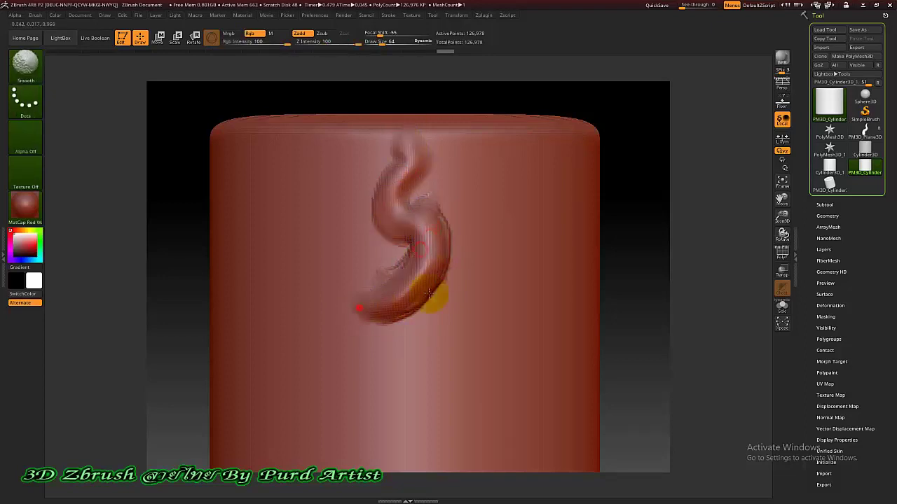
{"action": "left_click_drag", "start_coordinate": [182, 247], "coordinate": [172, 296], "text": "alt"}
{"action": "mouse_move", "coordinate": [334, 352]}
{"action": "left_mouse_down"}
{"action": "mouse_move", "coordinate": [320, 370]}
{"action": "mouse_move", "coordinate": [341, 341]}
{"action": "mouse_move", "coordinate": [296, 369]}
{"action": "mouse_move", "coordinate": [345, 341]}
{"action": "left_mouse_up"}
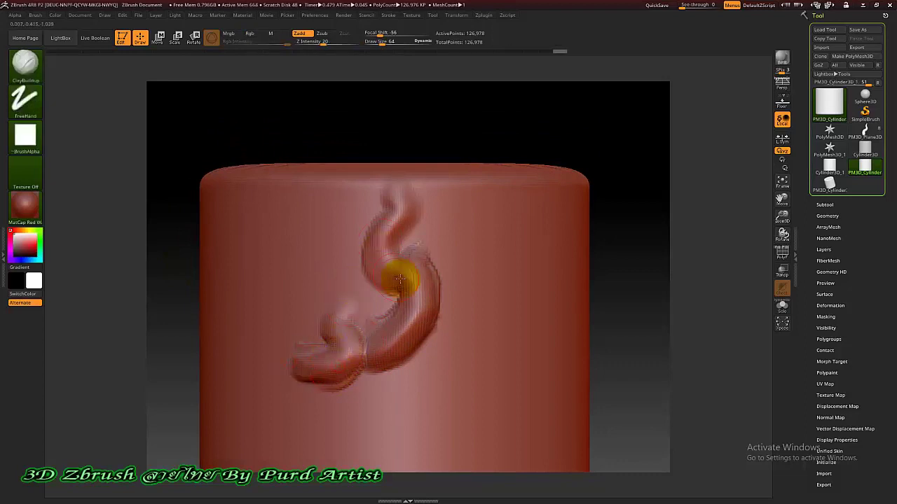
{"action": "mouse_move", "coordinate": [396, 274]}
{"action": "left_mouse_down", "text": "shift"}
{"action": "mouse_move", "coordinate": [352, 366]}
{"action": "mouse_move", "coordinate": [372, 353]}
{"action": "left_mouse_up", "text": "shift"}
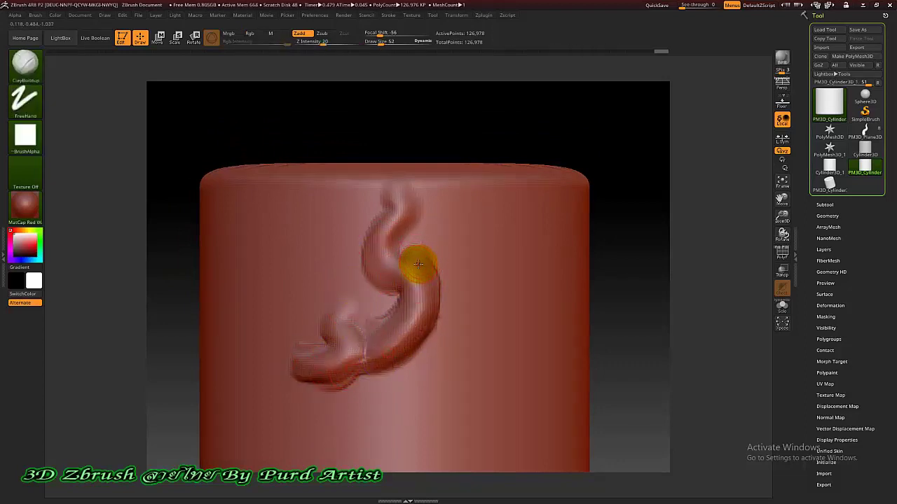
{"action": "mouse_move", "coordinate": [418, 264]}
{"action": "left_mouse_down", "text": "shift"}
{"action": "mouse_move", "coordinate": [427, 246]}
{"action": "mouse_move", "coordinate": [421, 281]}
{"action": "mouse_move", "coordinate": [423, 234]}
{"action": "left_mouse_up", "text": "shift"}
Carve DamStandard Zsub grooves into the lower curl, right side and top of the relief.
{"action": "key", "text": "b"}
{"action": "key", "text": "d"}
{"action": "key", "text": "s"}
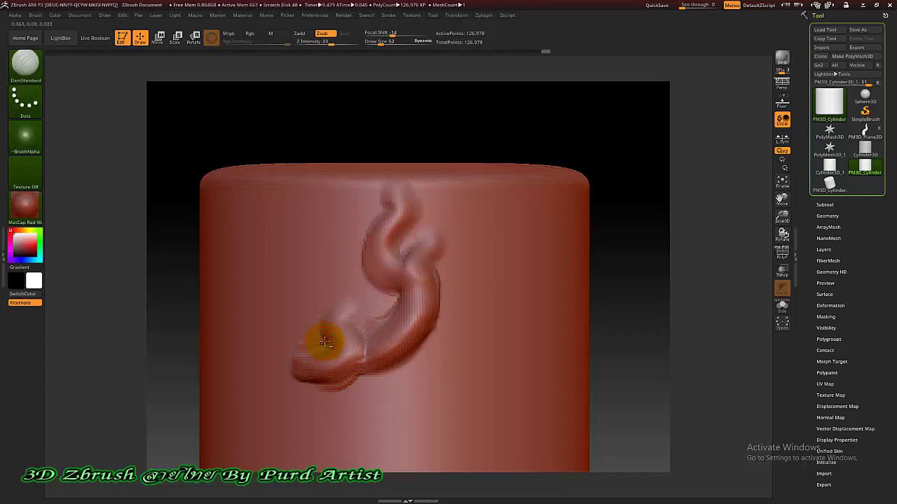
{"action": "mouse_move", "coordinate": [324, 341]}
{"action": "left_mouse_down"}
{"action": "mouse_move", "coordinate": [350, 296]}
{"action": "mouse_move", "coordinate": [355, 350]}
{"action": "left_mouse_up"}
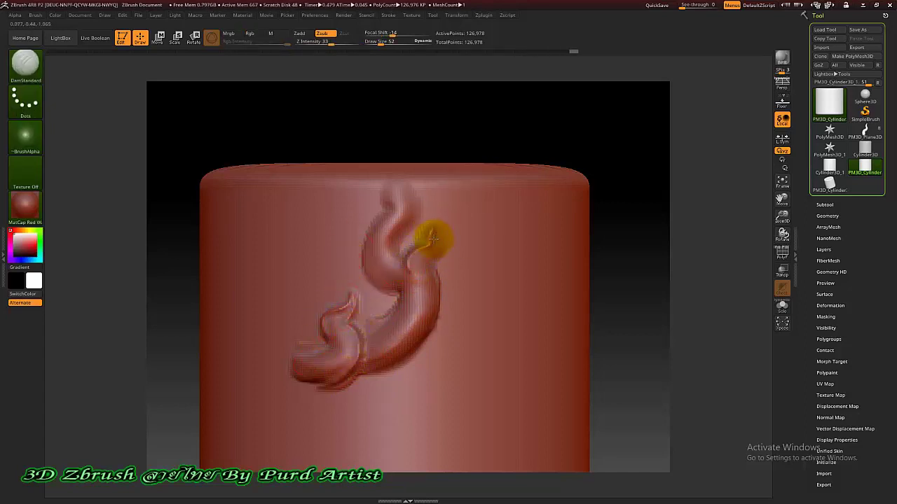
{"action": "mouse_move", "coordinate": [433, 239]}
{"action": "left_mouse_down"}
{"action": "mouse_move", "coordinate": [416, 320]}
{"action": "mouse_move", "coordinate": [374, 252]}
{"action": "mouse_move", "coordinate": [380, 210]}
{"action": "mouse_move", "coordinate": [417, 214]}
{"action": "mouse_move", "coordinate": [386, 234]}
{"action": "left_mouse_up"}
Reselect the sculpted cylinder, frame it and tilt the view toward its top edge.
{"action": "left_click", "coordinate": [864, 163]}
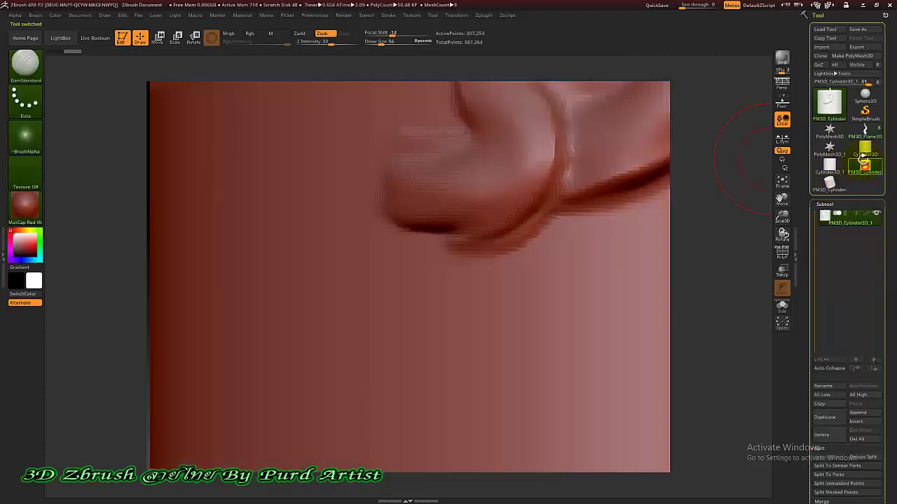
{"action": "key", "text": "f"}
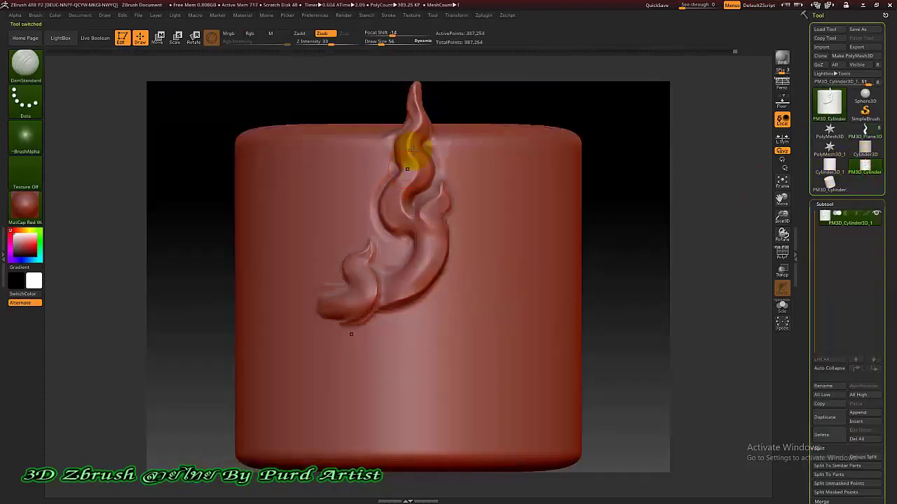
{"action": "right_click_drag", "start_coordinate": [410, 110], "coordinate": [370, 166], "text": "alt"}
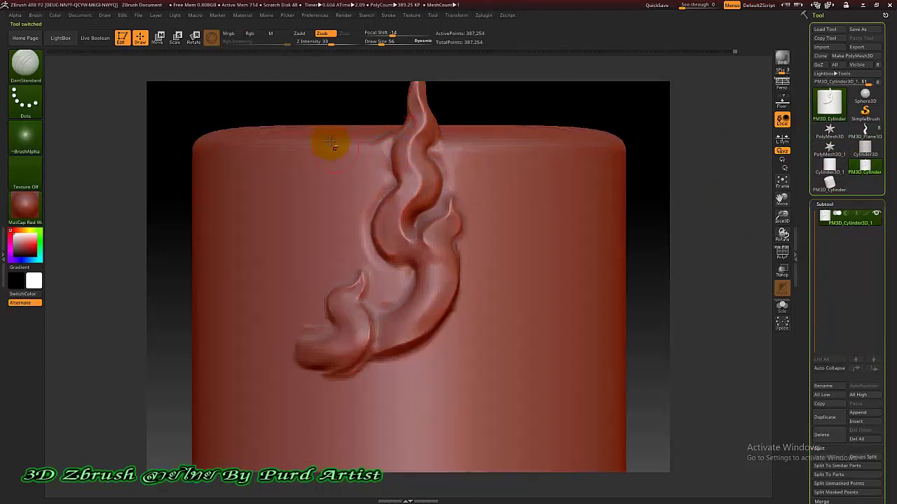
{"action": "right_click_drag", "start_coordinate": [334, 110], "coordinate": [334, 154]}
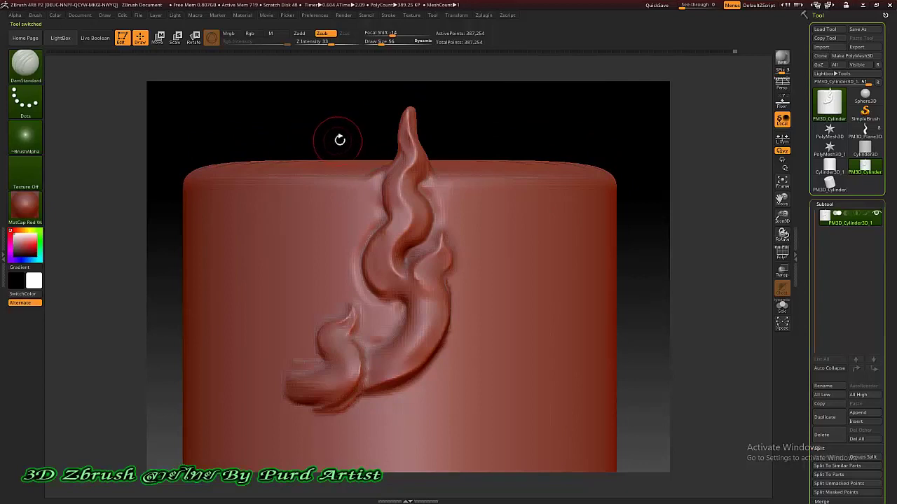
Load the InsertMultiMesh horn curl brush.
{"action": "key", "text": "b"}
{"action": "key", "text": "i"}
{"action": "key", "text": "m"}
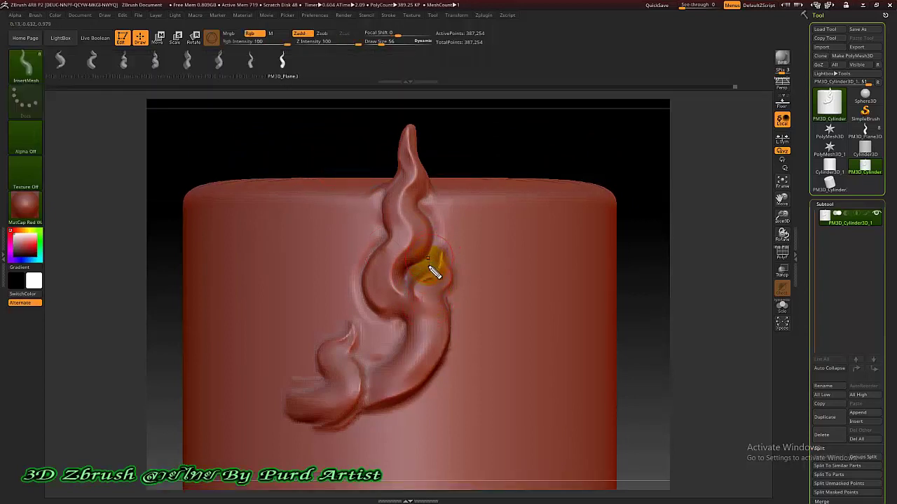
Stamp the second horn curl from the InsertMultiMesh set beside the flame's right tip.
{"action": "left_click_drag", "start_coordinate": [433, 278], "coordinate": [454, 263]}
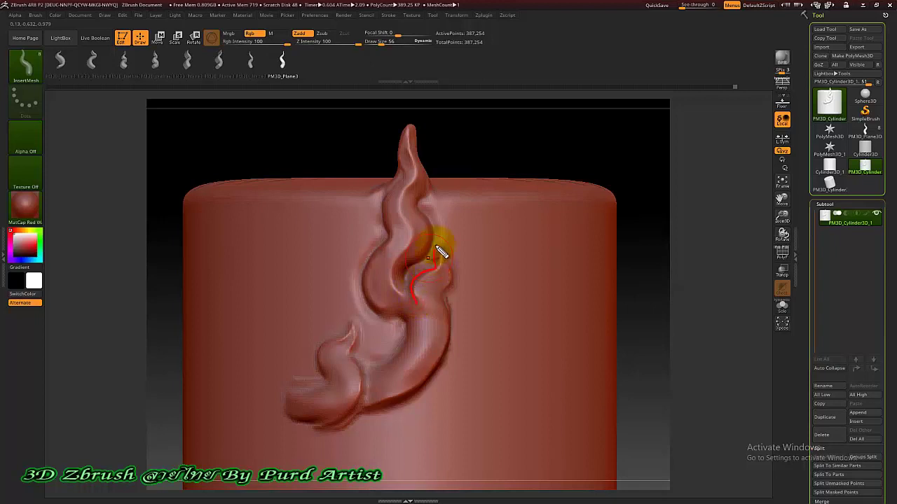
{"action": "left_click_drag", "start_coordinate": [446, 300], "coordinate": [451, 349]}
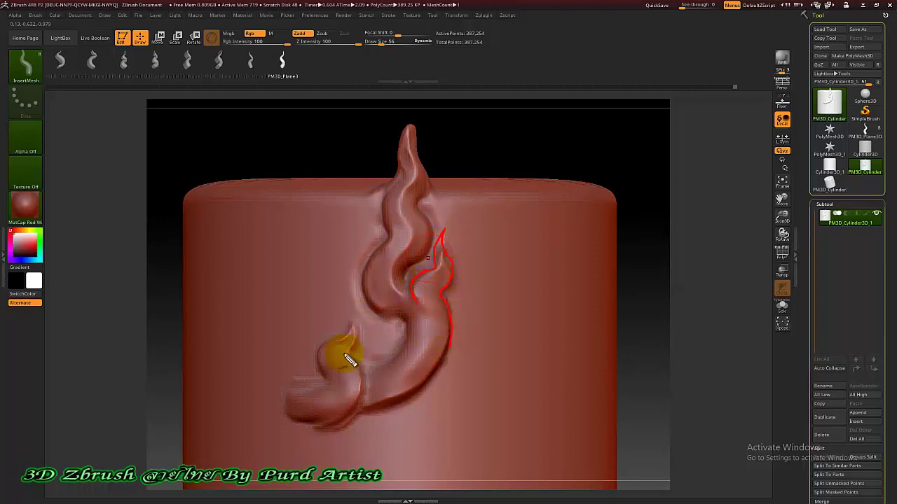
{"action": "left_click_drag", "start_coordinate": [329, 377], "coordinate": [345, 409]}
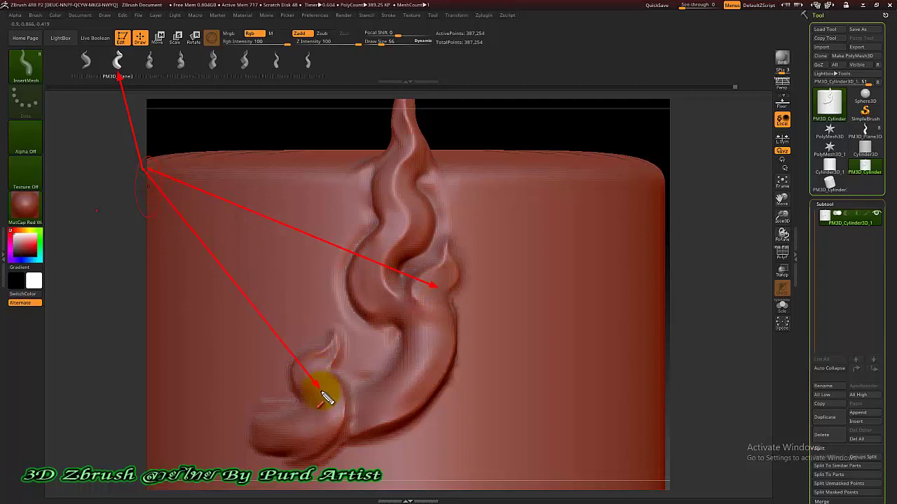
{"action": "left_click", "coordinate": [119, 65]}
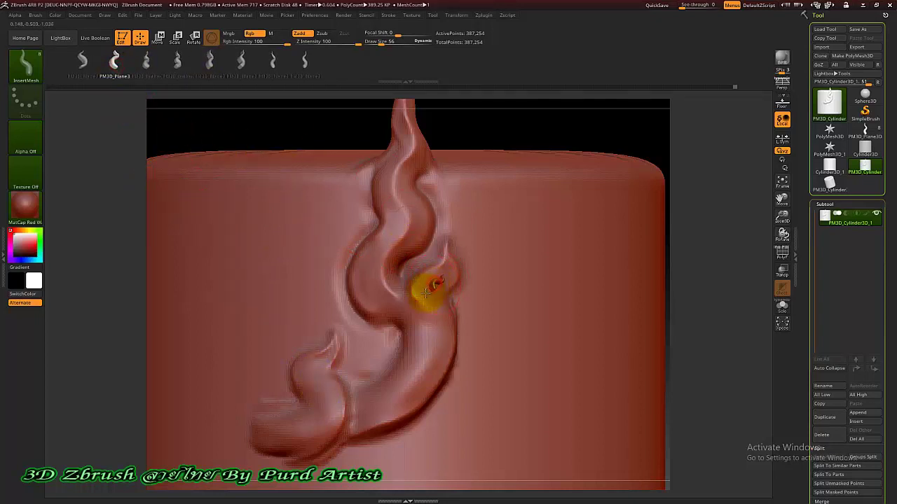
{"action": "left_click_drag", "start_coordinate": [425, 293], "coordinate": [409, 317]}
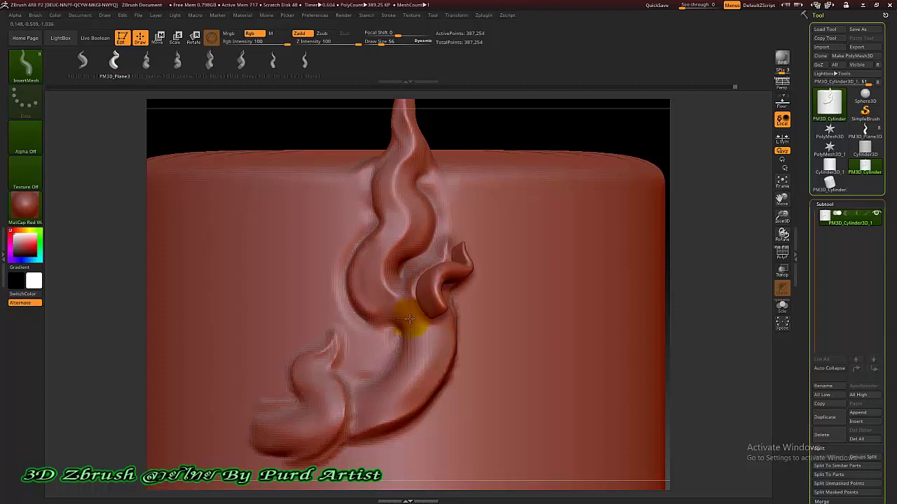
{"action": "left_click", "coordinate": [250, 146], "text": "ctrl"}
{"action": "left_click", "coordinate": [156, 37]}
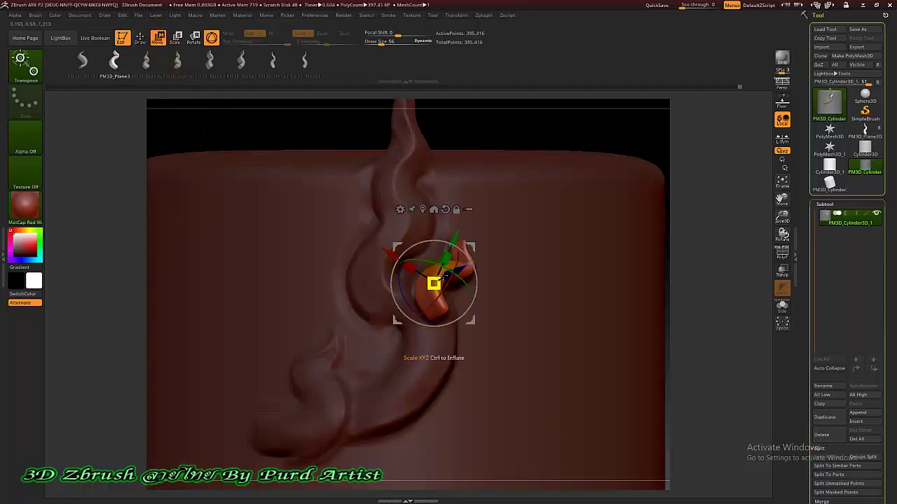
Shrink and reorient the inserted curl with the Transpose gizmo against the relief's right edge.
{"action": "mouse_move", "coordinate": [433, 283]}
{"action": "left_mouse_down"}
{"action": "mouse_move", "coordinate": [377, 337]}
{"action": "mouse_move", "coordinate": [379, 297]}
{"action": "mouse_move", "coordinate": [423, 282]}
{"action": "left_mouse_up"}
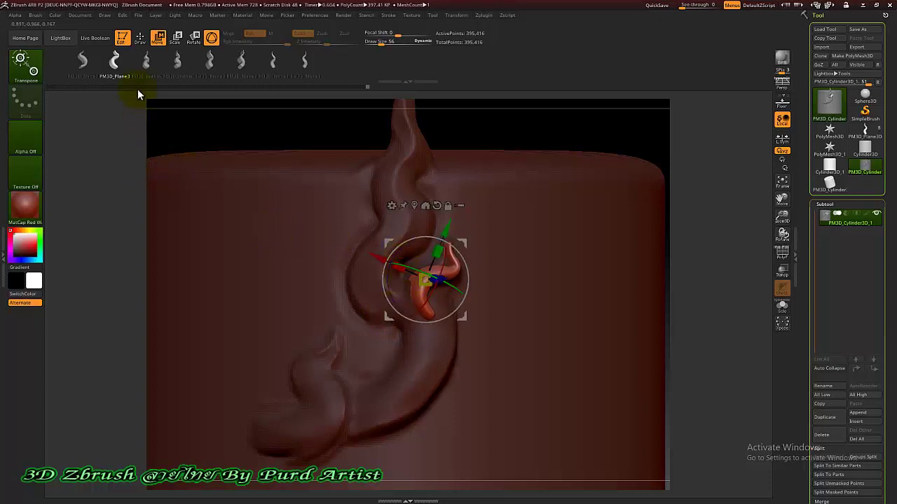
{"action": "left_click", "coordinate": [139, 38]}
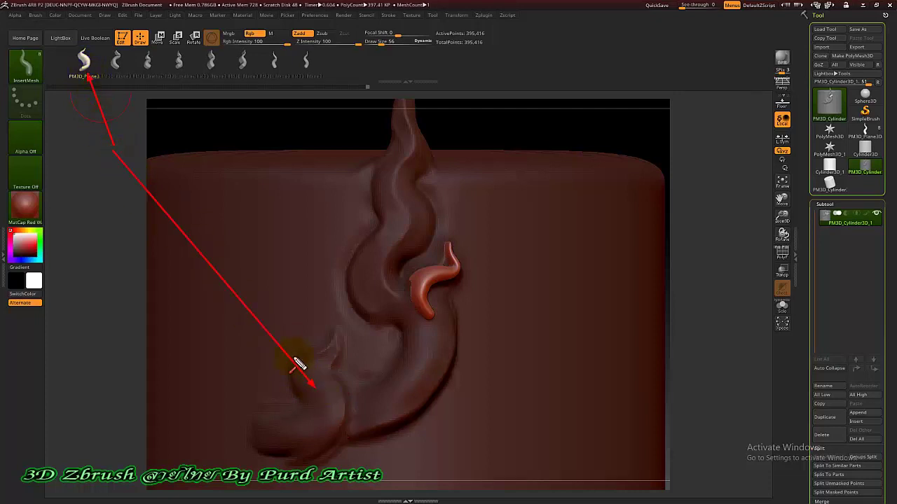
Stamp and reorient a second horn curl on the lower tail, leaving the cylinder unmasked.
{"action": "mouse_move", "coordinate": [320, 411]}
{"action": "left_mouse_down"}
{"action": "mouse_move", "coordinate": [308, 378]}
{"action": "mouse_move", "coordinate": [357, 415]}
{"action": "mouse_move", "coordinate": [344, 420]}
{"action": "mouse_move", "coordinate": [319, 395]}
{"action": "mouse_move", "coordinate": [308, 410]}
{"action": "left_mouse_up"}
{"action": "key", "text": "w"}
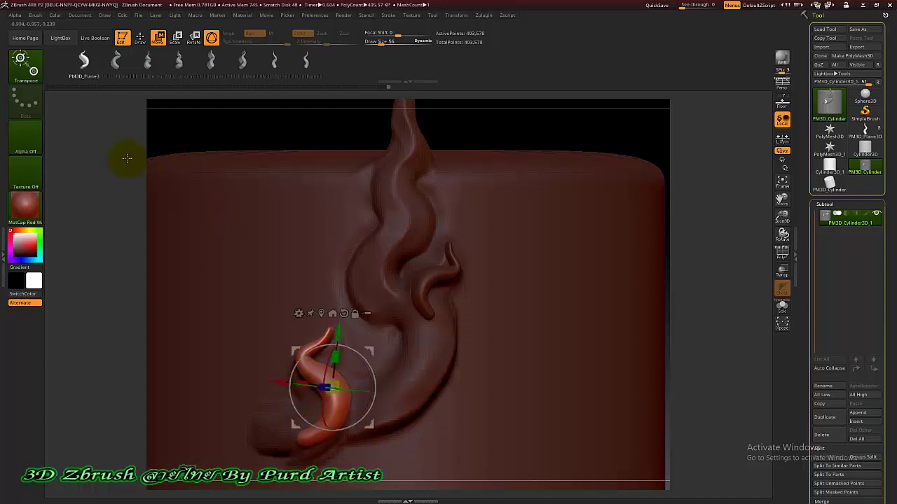
{"action": "key", "text": "ctrl"}
{"action": "left_click_drag", "start_coordinate": [123, 190], "coordinate": [119, 184], "text": "ctrl"}
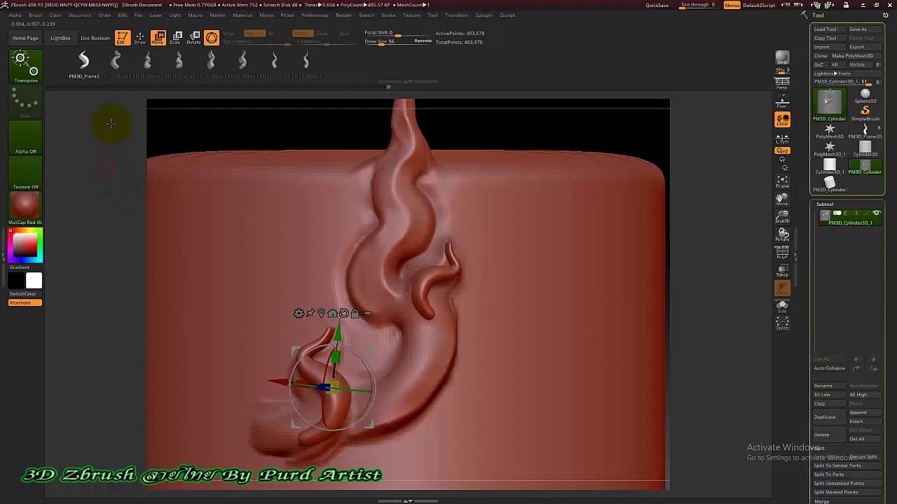
{"action": "left_click", "coordinate": [139, 39]}
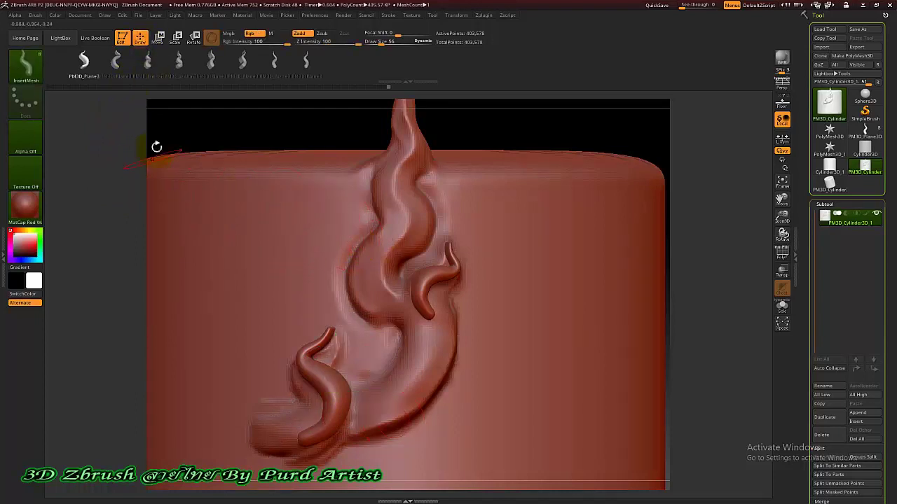
Delete the plane's lower subdivision levels and draw a trial wavy CurveTube down it.
{"action": "key", "text": "ctrl"}
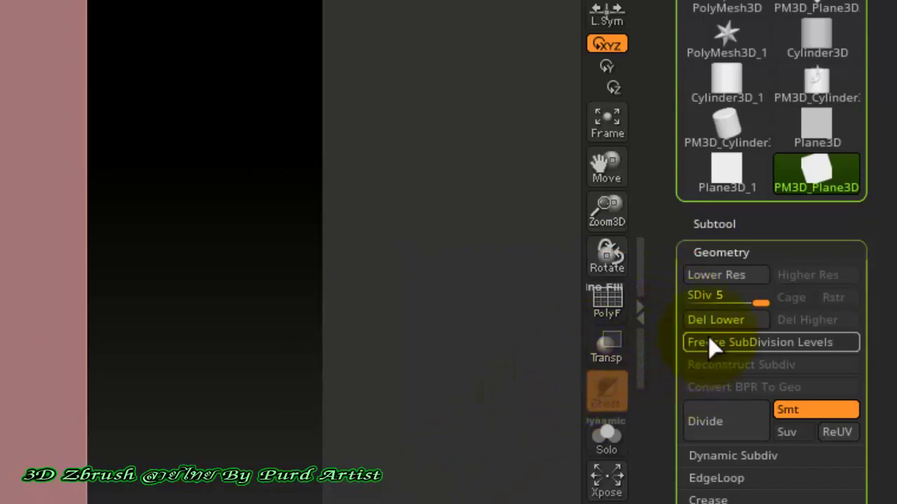
{"action": "left_click", "coordinate": [721, 324]}
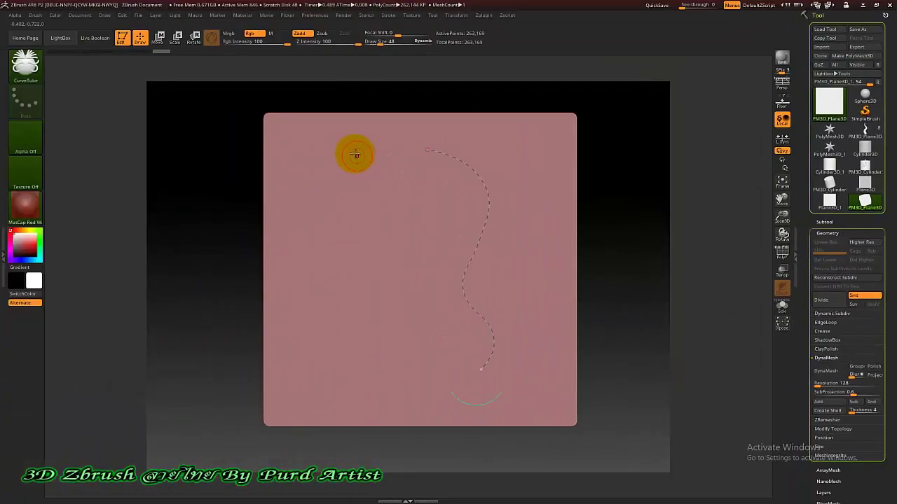
{"action": "mouse_move", "coordinate": [355, 154]}
{"action": "left_mouse_down"}
{"action": "mouse_move", "coordinate": [378, 212]}
{"action": "mouse_move", "coordinate": [374, 327]}
{"action": "mouse_move", "coordinate": [387, 368]}
{"action": "left_mouse_up"}
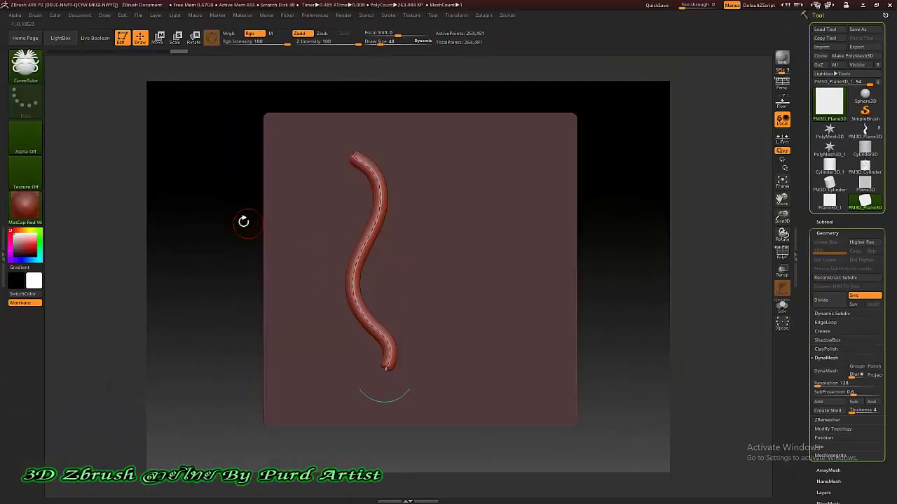
{"action": "left_click_drag", "start_coordinate": [201, 212], "coordinate": [252, 208]}
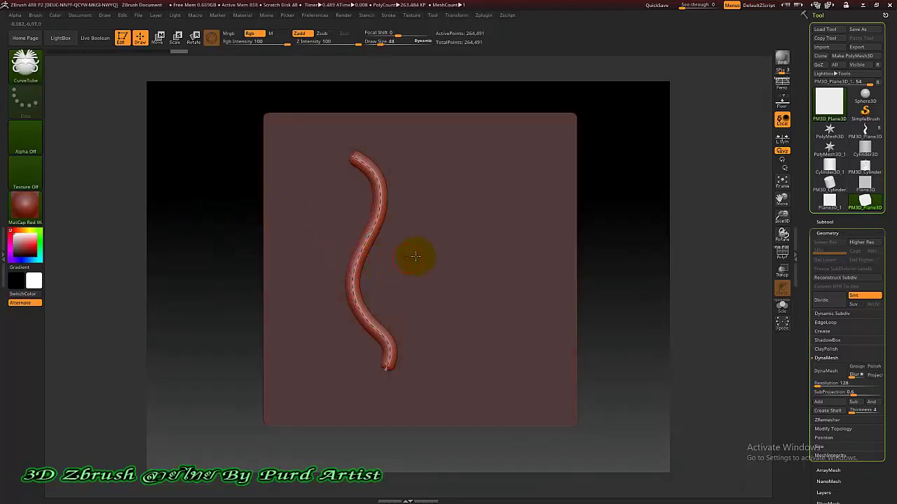
{"action": "scroll", "coordinate": [419, 249], "scroll_direction": "up", "scroll_amount": 2}
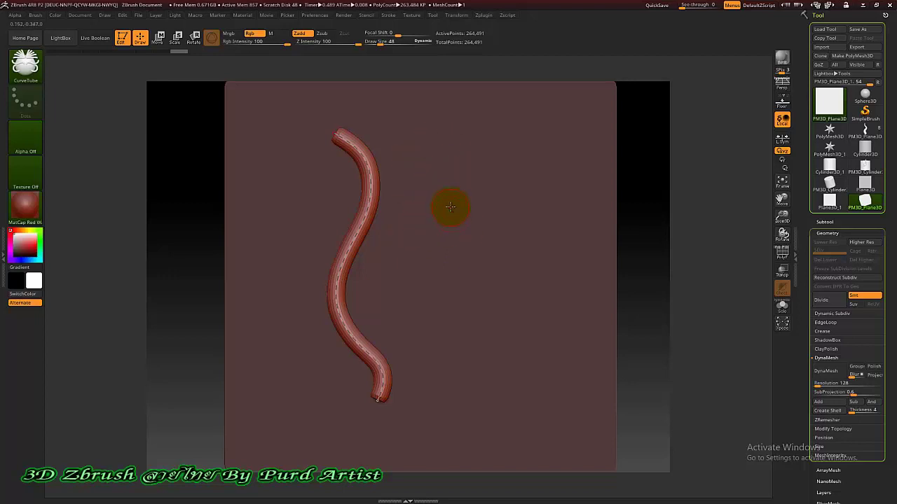
Sketch several more trial tubes, then roll Undo History back to a bare plane.
{"action": "left_click", "coordinate": [290, 180]}
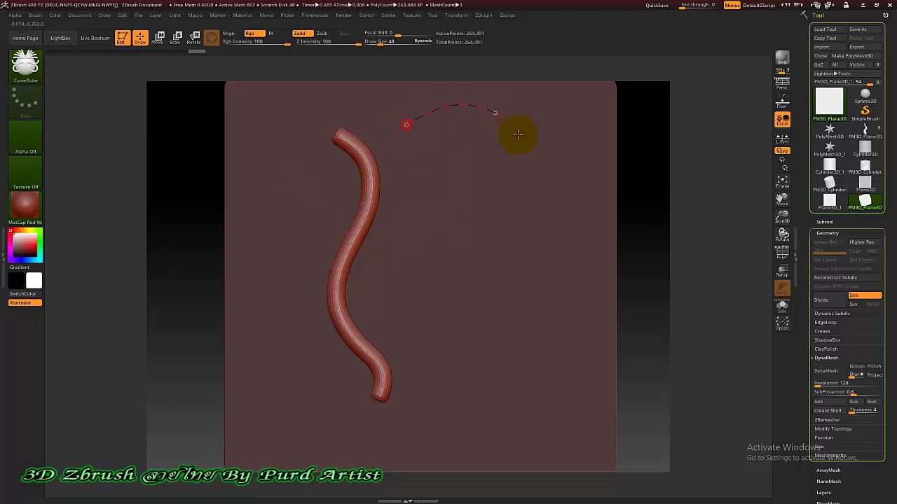
{"action": "left_click_drag", "start_coordinate": [569, 211], "coordinate": [571, 219]}
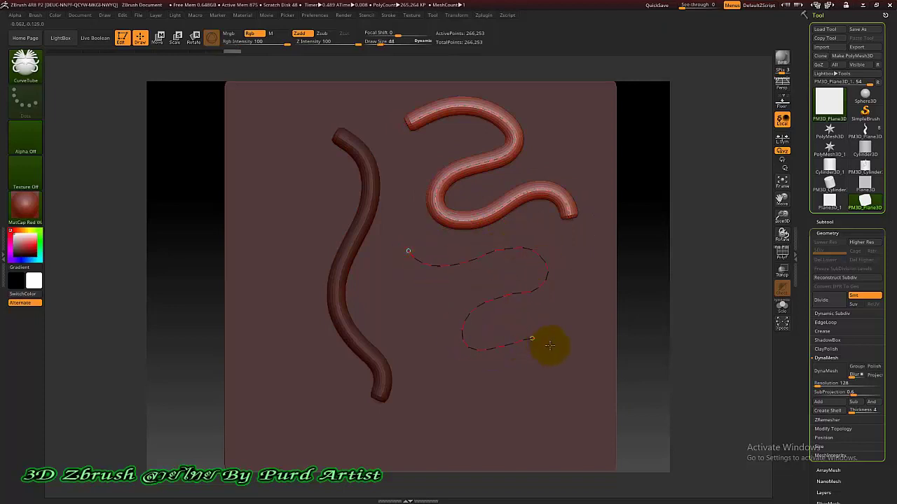
{"action": "left_click", "coordinate": [518, 371]}
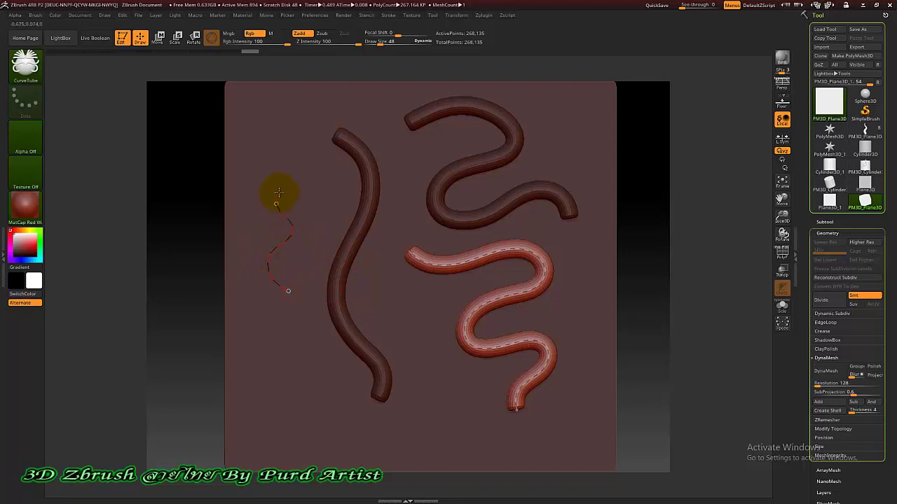
{"action": "left_click", "coordinate": [278, 165]}
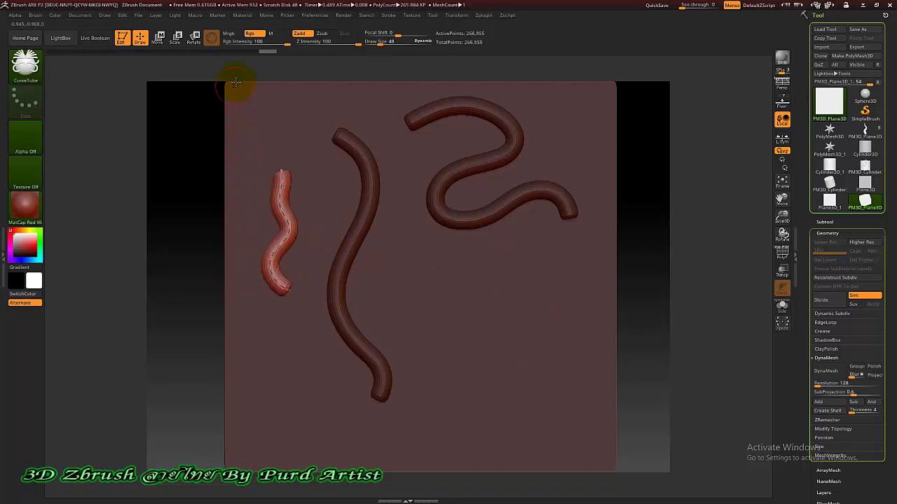
{"action": "left_click_drag", "start_coordinate": [266, 53], "coordinate": [161, 51]}
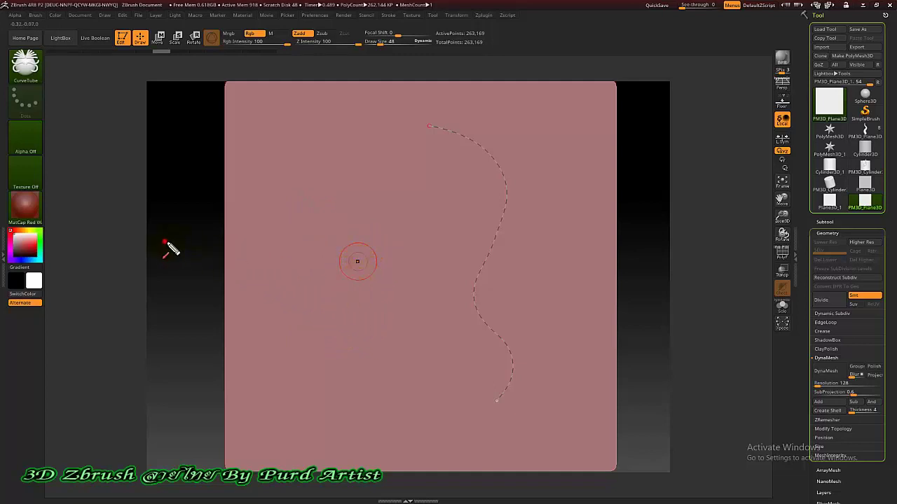
Draw a single S-curve CurveTube up the plane's centre at Draw Size 48 instead of 64.
{"action": "mouse_move", "coordinate": [344, 348]}
{"action": "left_mouse_down"}
{"action": "mouse_move", "coordinate": [321, 307]}
{"action": "mouse_move", "coordinate": [350, 250]}
{"action": "mouse_move", "coordinate": [334, 199]}
{"action": "mouse_move", "coordinate": [343, 175]}
{"action": "mouse_move", "coordinate": [364, 211]}
{"action": "mouse_move", "coordinate": [350, 284]}
{"action": "mouse_move", "coordinate": [381, 324]}
{"action": "mouse_move", "coordinate": [378, 344]}
{"action": "left_mouse_up"}
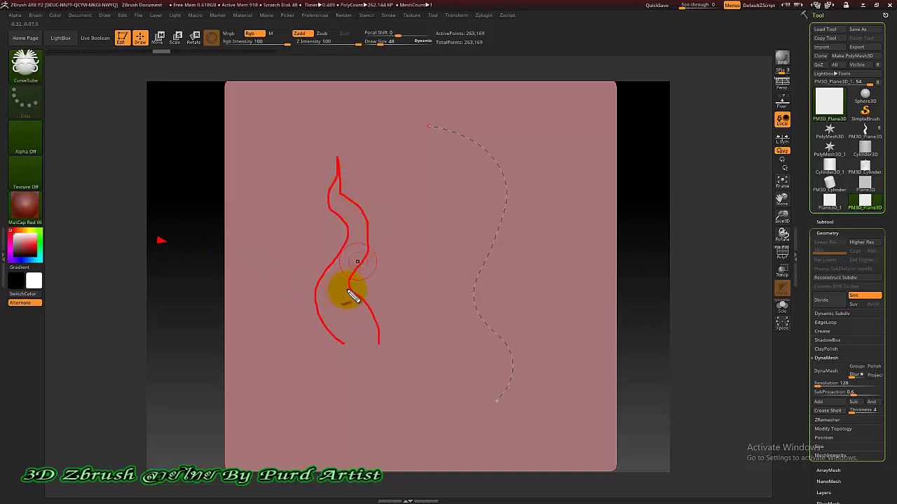
{"action": "left_click_drag", "start_coordinate": [354, 296], "coordinate": [348, 274]}
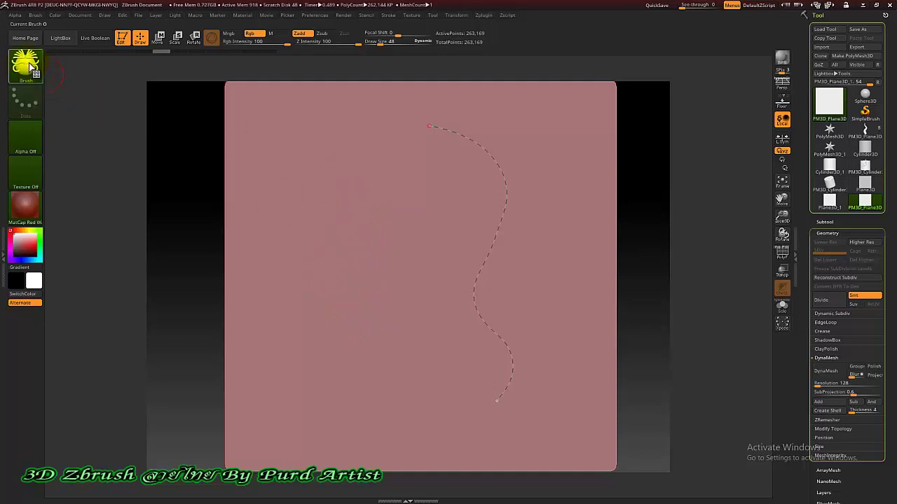
{"action": "key", "text": "b"}
{"action": "key", "text": "c"}
{"action": "key", "text": "t"}
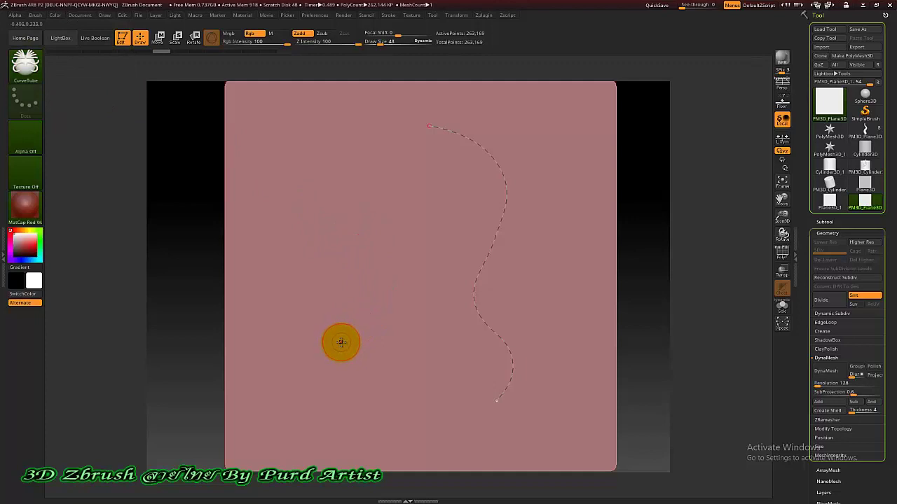
{"action": "mouse_move", "coordinate": [354, 355]}
{"action": "left_mouse_down"}
{"action": "mouse_move", "coordinate": [325, 299]}
{"action": "mouse_move", "coordinate": [342, 193]}
{"action": "left_mouse_up"}
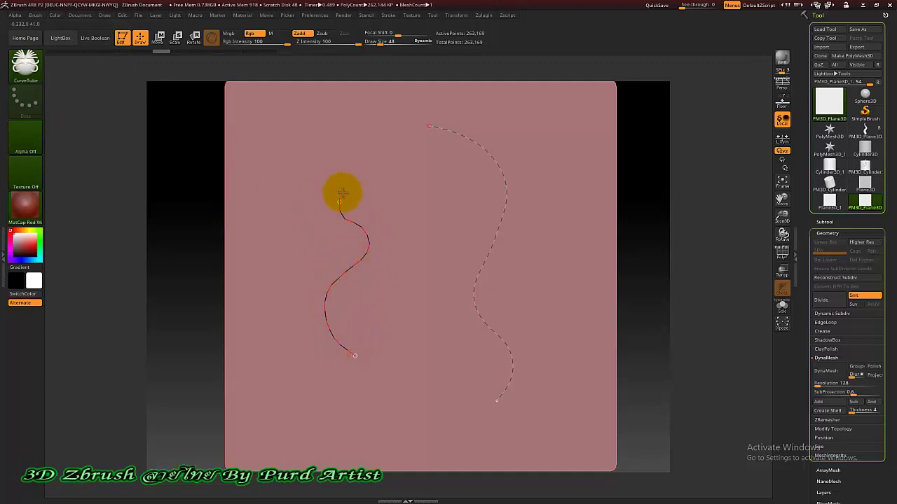
{"action": "left_click_drag", "start_coordinate": [341, 193], "coordinate": [351, 153]}
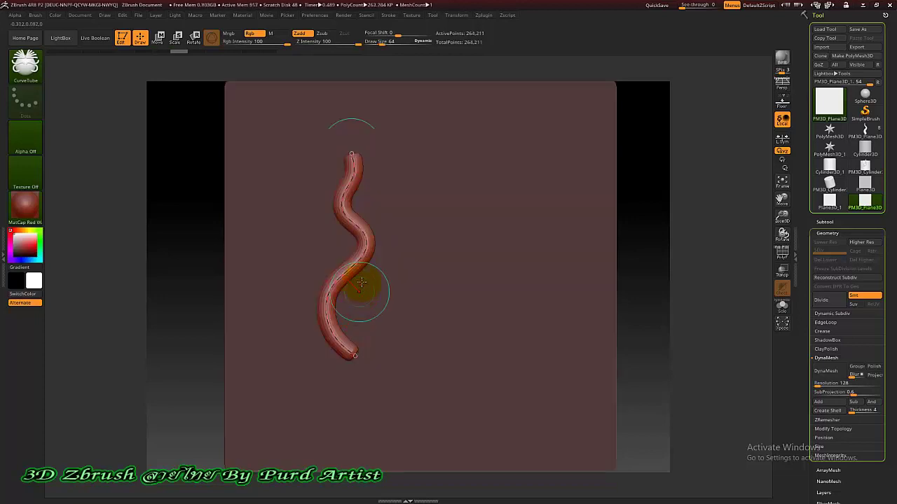
{"action": "key", "text": "bracketleft"}
{"action": "key", "text": "bracketleft"}
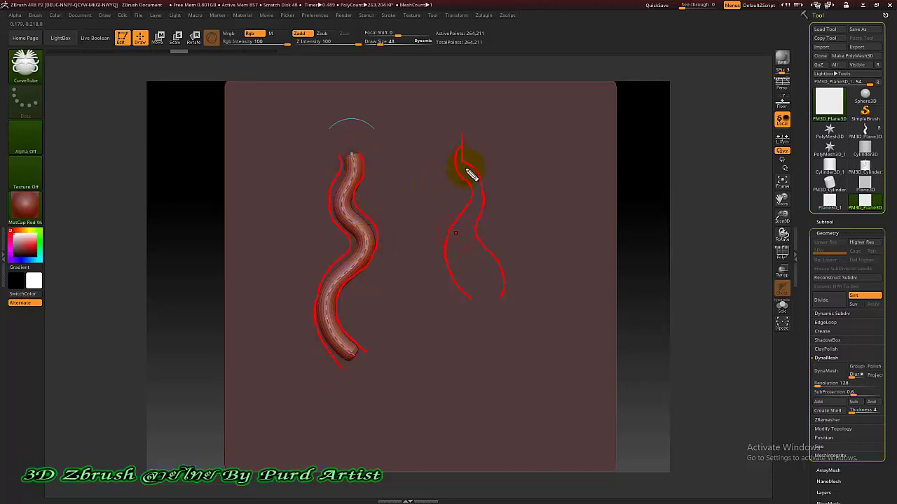
{"action": "left_click_drag", "start_coordinate": [386, 184], "coordinate": [449, 169]}
Show the Stroke > Curve Modifiers Curve Falloff graph so the tube tapers to a point.
{"action": "left_click", "coordinate": [431, 184]}
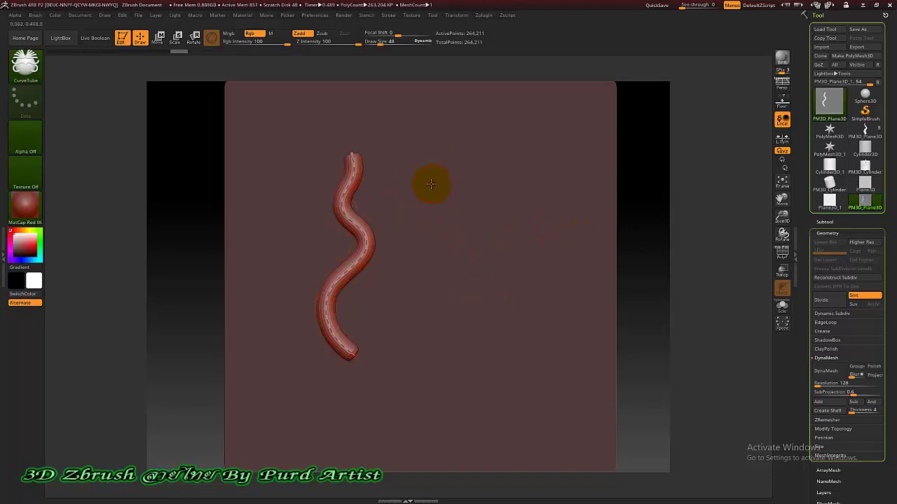
{"action": "left_click", "coordinate": [390, 16]}
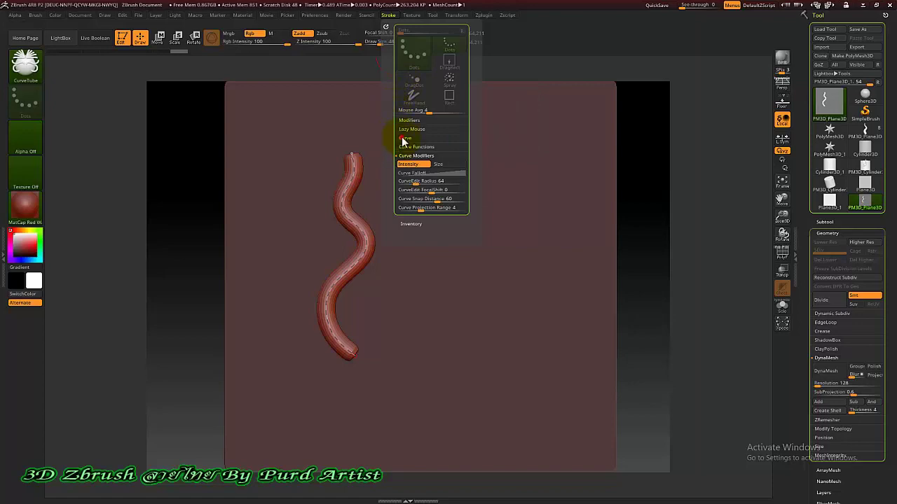
{"action": "left_click", "coordinate": [404, 140]}
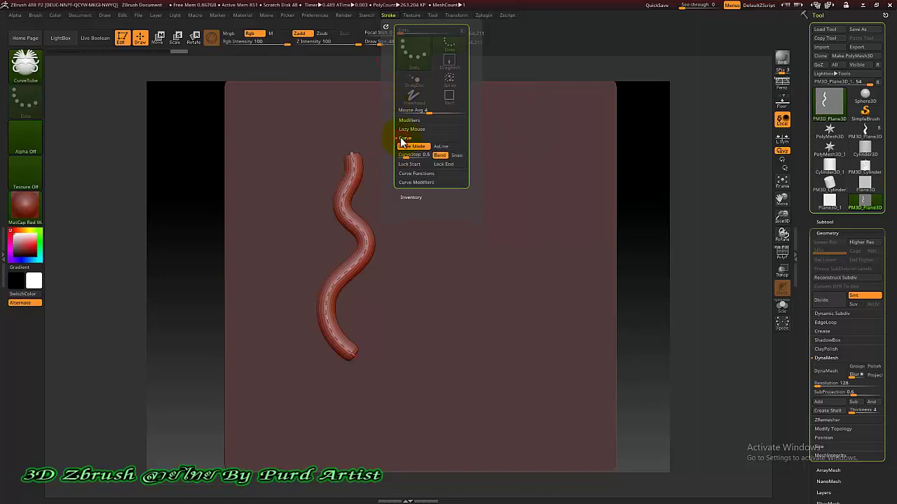
{"action": "left_click", "coordinate": [416, 183]}
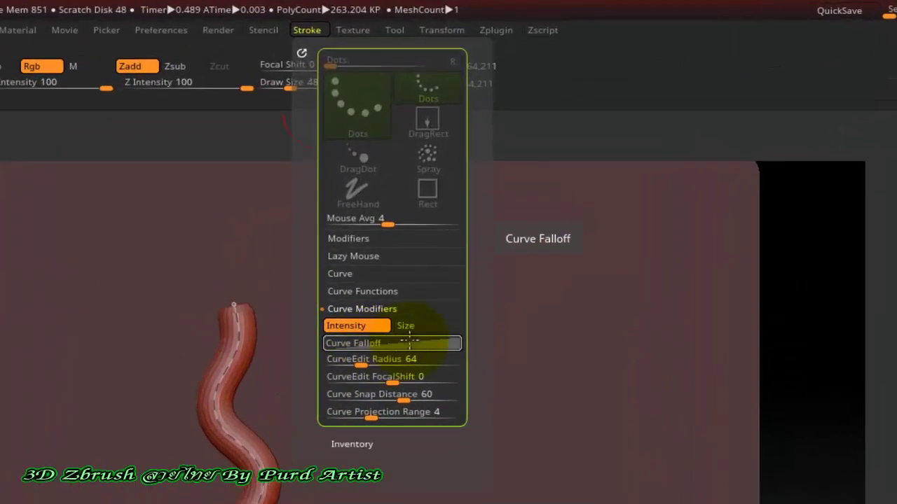
{"action": "left_click", "coordinate": [422, 343]}
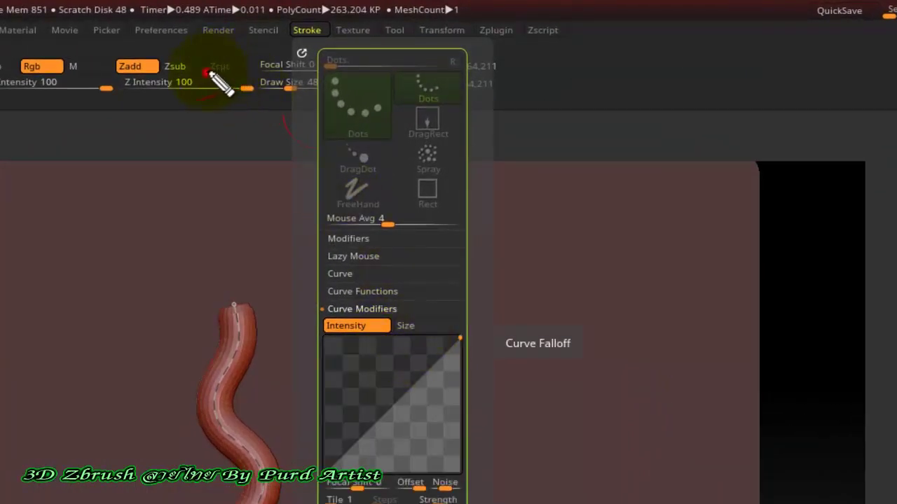
{"action": "mouse_move", "coordinate": [206, 70]}
{"action": "left_mouse_down"}
{"action": "mouse_move", "coordinate": [294, 48]}
{"action": "mouse_move", "coordinate": [290, 60]}
{"action": "left_mouse_up"}
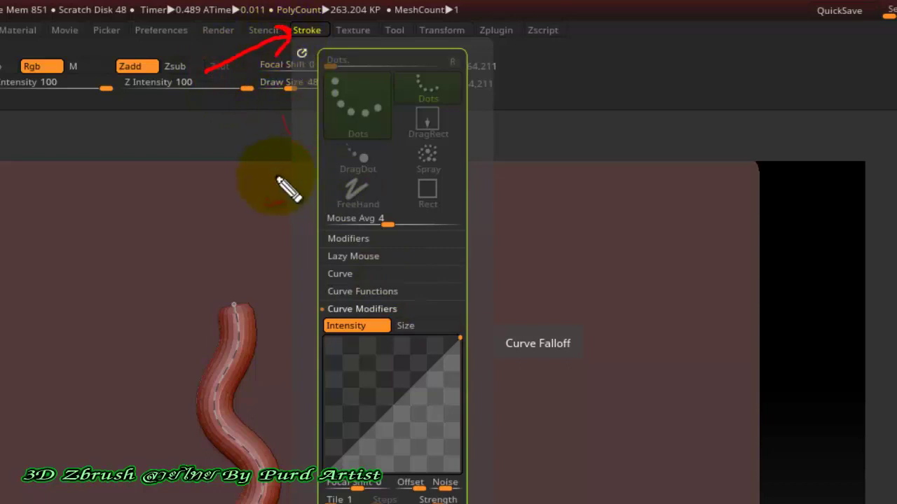
{"action": "left_click_drag", "start_coordinate": [186, 266], "coordinate": [330, 313]}
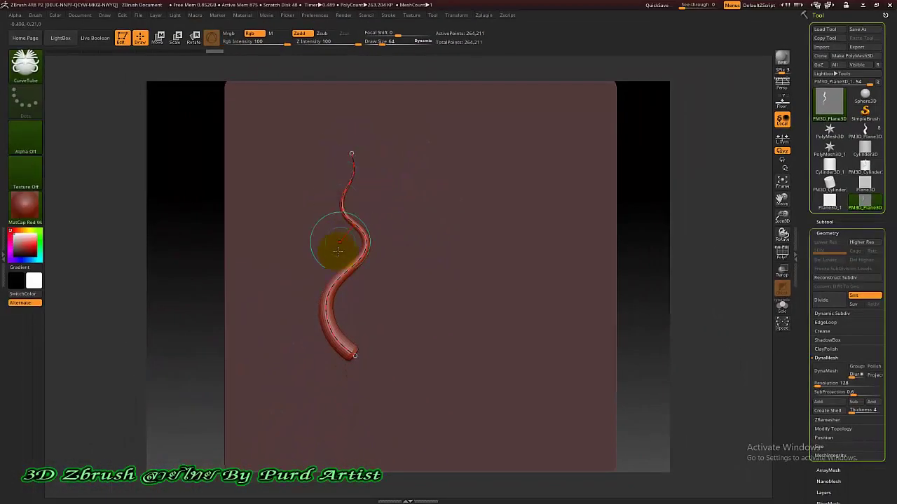
Pull the tube's middle bend right and settle it into a smooth S-shape.
{"action": "mouse_move", "coordinate": [323, 293]}
{"action": "left_mouse_down"}
{"action": "mouse_move", "coordinate": [380, 260]}
{"action": "mouse_move", "coordinate": [387, 243]}
{"action": "left_mouse_up"}
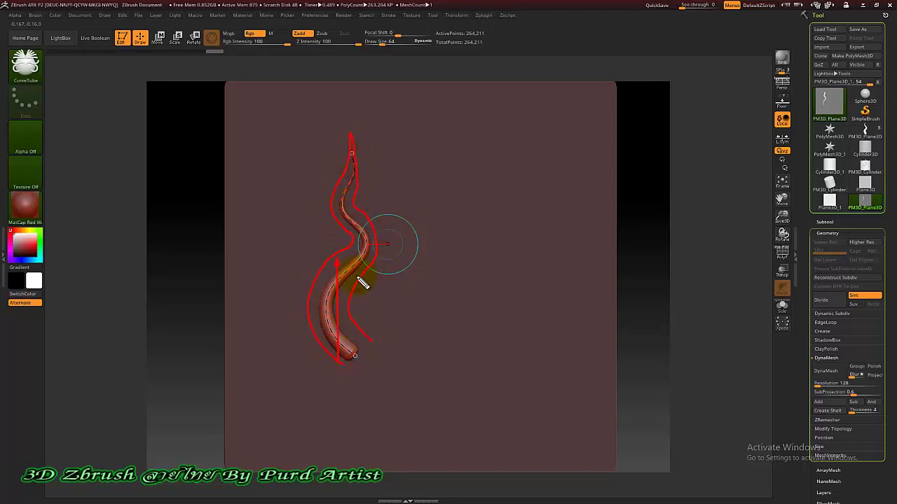
{"action": "left_click", "coordinate": [361, 281]}
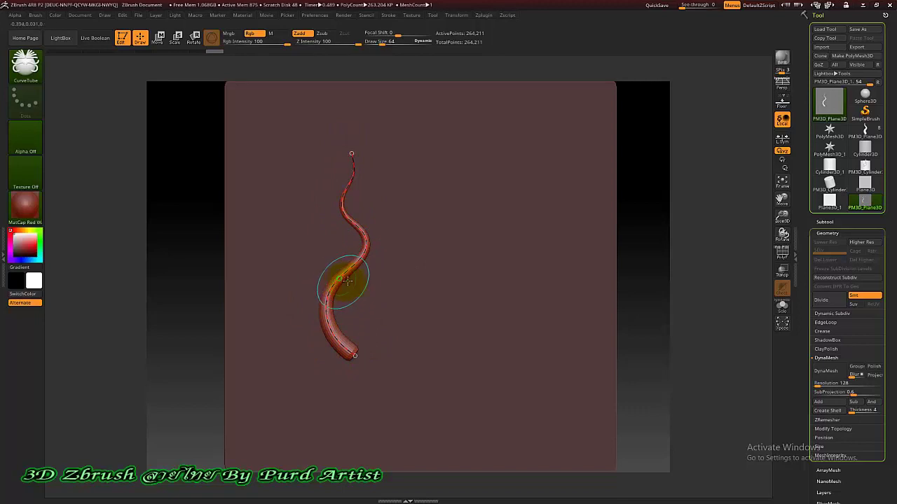
{"action": "scroll", "coordinate": [334, 284], "scroll_direction": "up", "scroll_amount": 1}
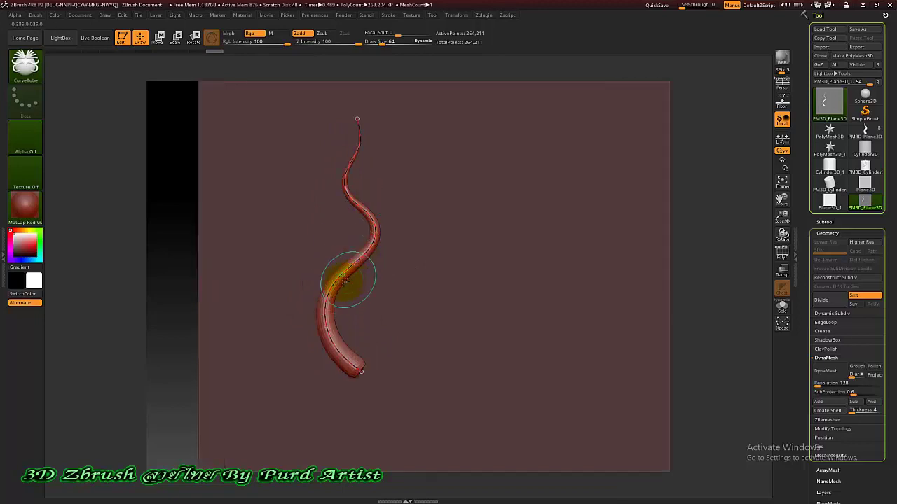
Raise Draw Size to 163 and rebuild the tube into a thick tapering horn.
{"action": "key", "text": "bracketleft"}
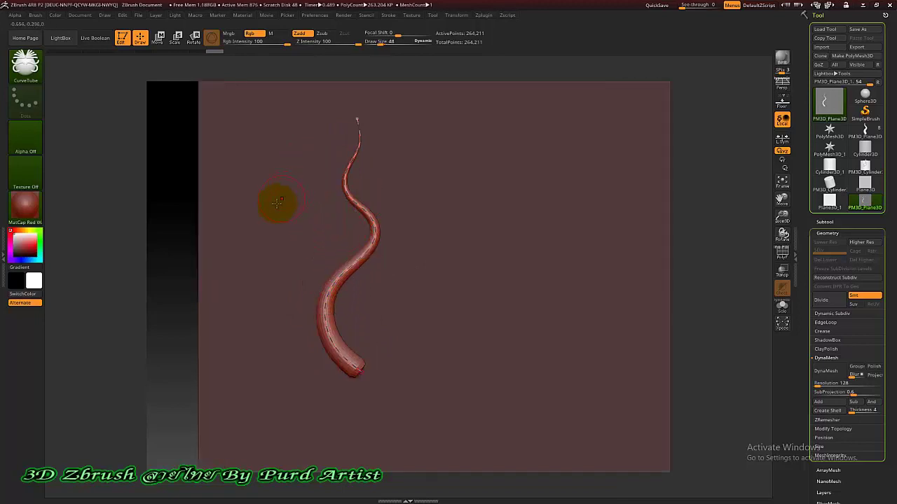
{"action": "key", "text": "bracketright"}
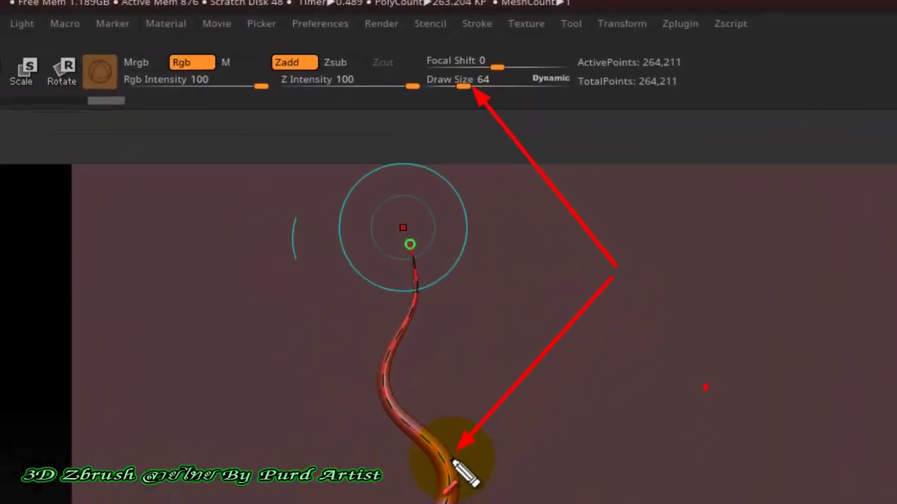
{"action": "key", "text": "bracketleft"}
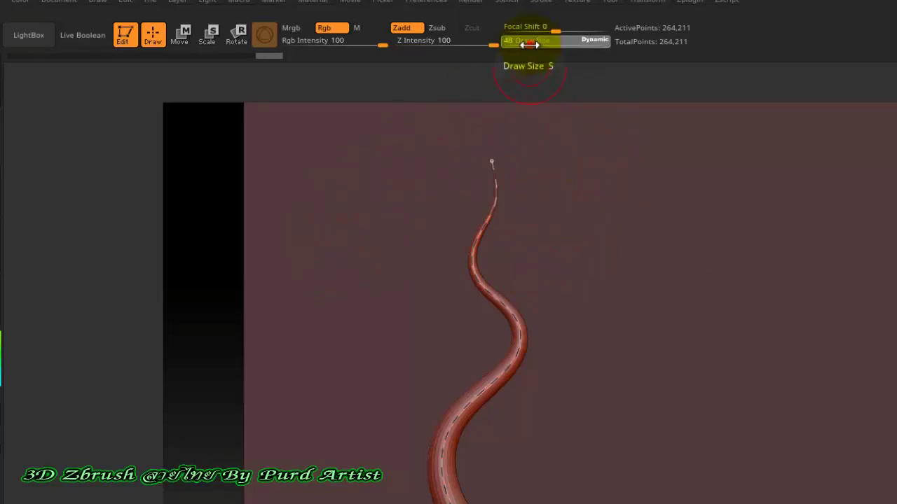
{"action": "left_click_drag", "start_coordinate": [532, 43], "coordinate": [545, 43]}
{"action": "left_click", "coordinate": [425, 293]}
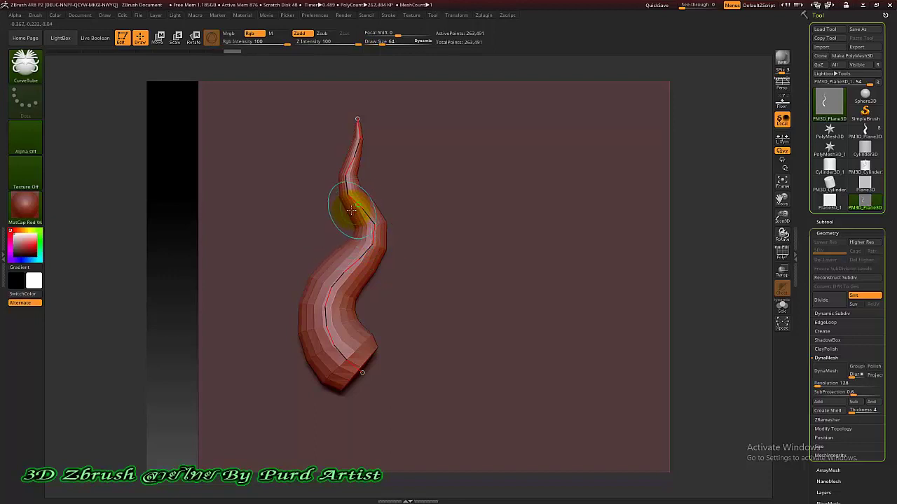
Reapply the horn's thickness along its curve and reduce the draw size to 56.
{"action": "left_click", "coordinate": [315, 212]}
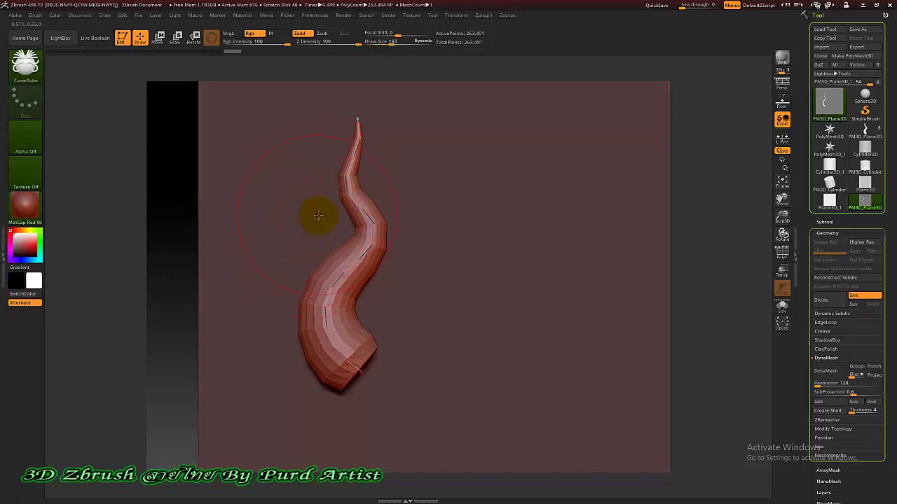
{"action": "key", "text": "bracketleft"}
{"action": "key", "text": "bracketleft"}
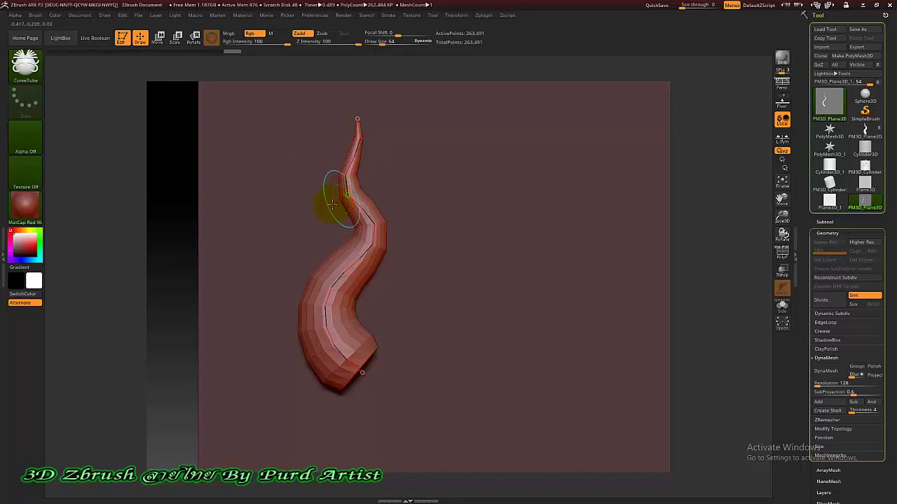
{"action": "left_click", "coordinate": [333, 204]}
{"action": "key", "text": "bracketright"}
{"action": "key", "text": "bracketright"}
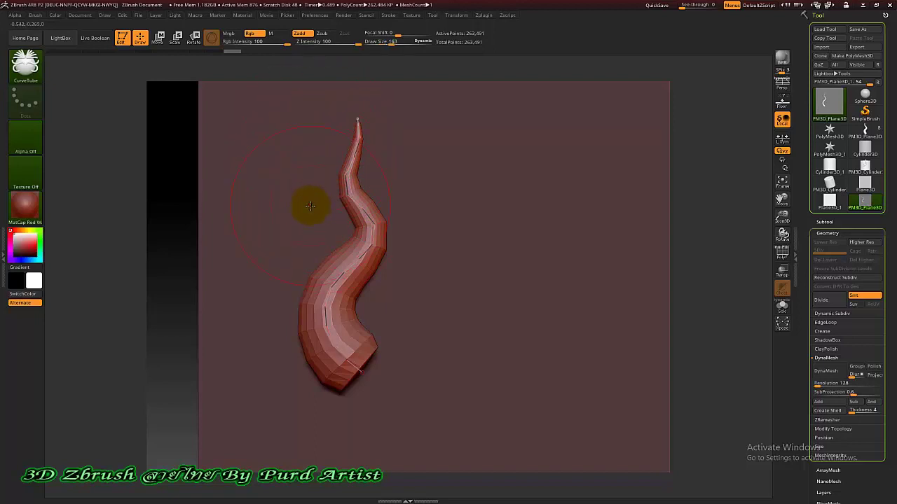
{"action": "key", "text": "bracketleft"}
{"action": "key", "text": "bracketleft"}
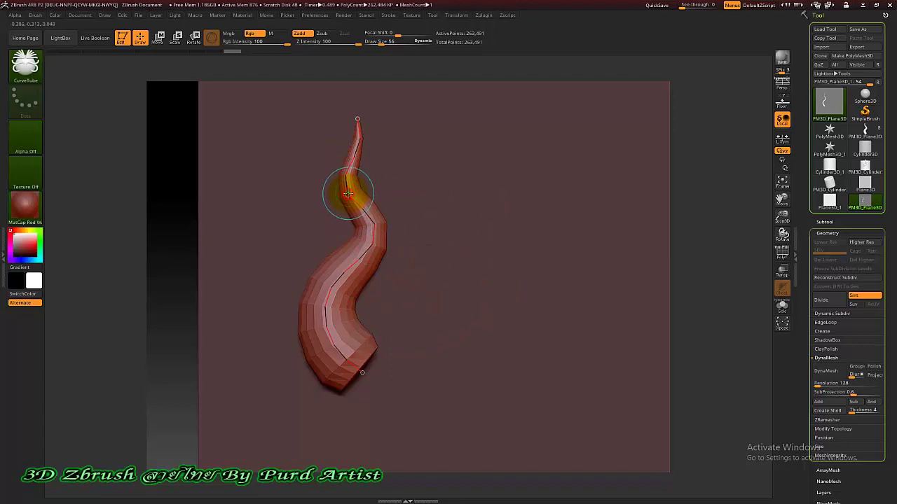
Drag the curve so the upper bend sweeps further left and the lower section curves toward the base.
{"action": "mouse_move", "coordinate": [344, 193]}
{"action": "left_mouse_down"}
{"action": "mouse_move", "coordinate": [324, 181]}
{"action": "mouse_move", "coordinate": [357, 111]}
{"action": "left_mouse_up"}
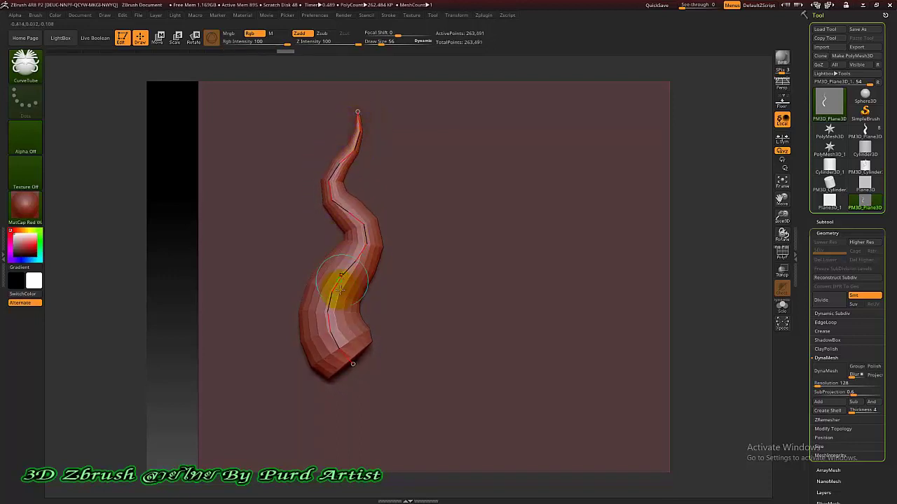
{"action": "left_click_drag", "start_coordinate": [333, 319], "coordinate": [350, 355]}
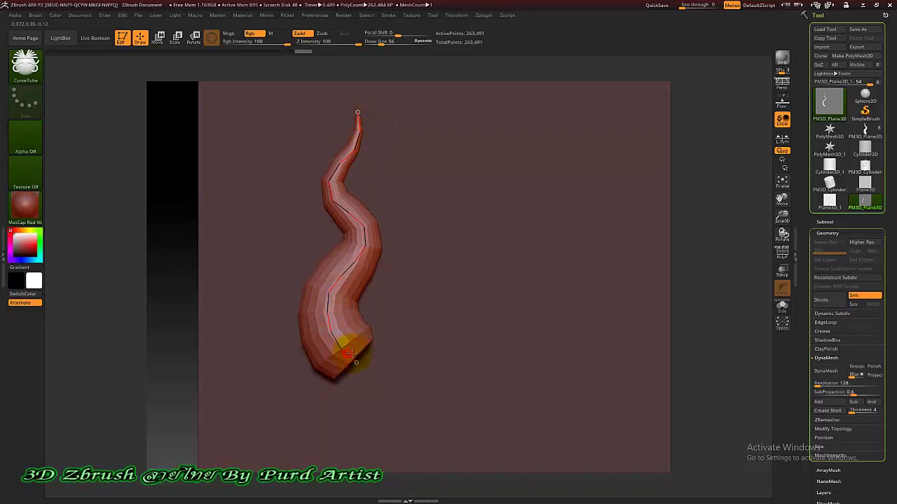
{"action": "key", "text": "bracketleft"}
{"action": "key", "text": "bracketleft"}
{"action": "key", "text": "bracketleft"}
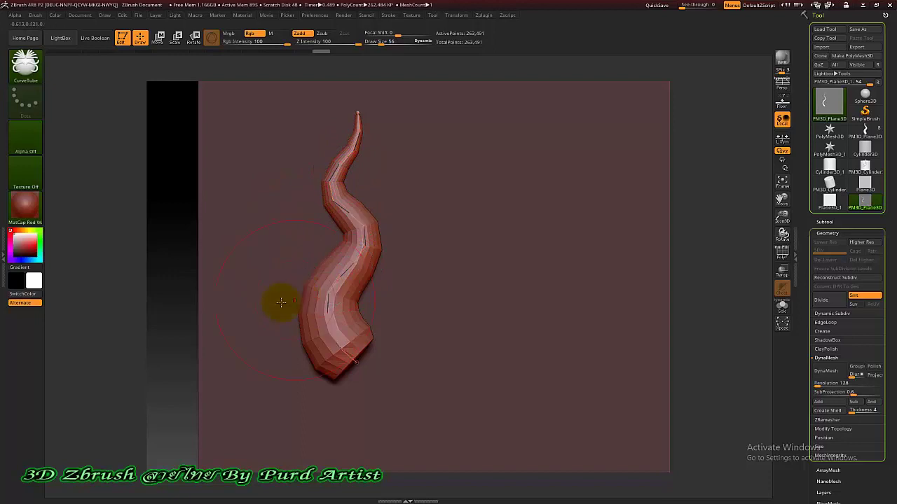
{"action": "mouse_move", "coordinate": [175, 283]}
{"action": "left_mouse_down"}
{"action": "mouse_move", "coordinate": [169, 250]}
{"action": "mouse_move", "coordinate": [215, 236]}
{"action": "left_mouse_up"}
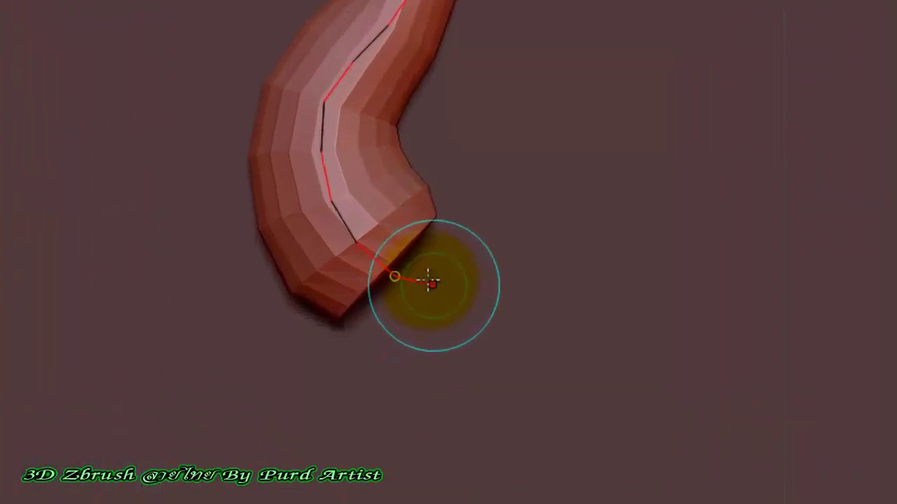
{"action": "left_click_drag", "start_coordinate": [393, 275], "coordinate": [438, 292]}
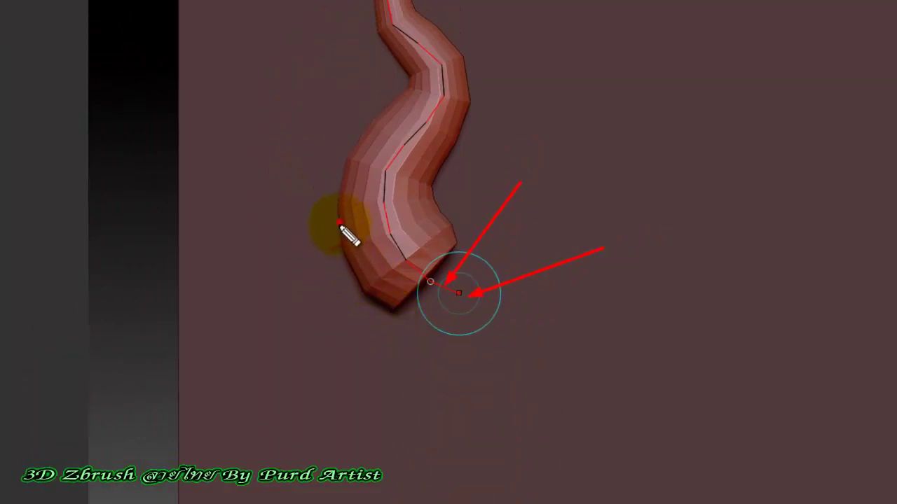
{"action": "left_click_drag", "start_coordinate": [340, 222], "coordinate": [414, 418]}
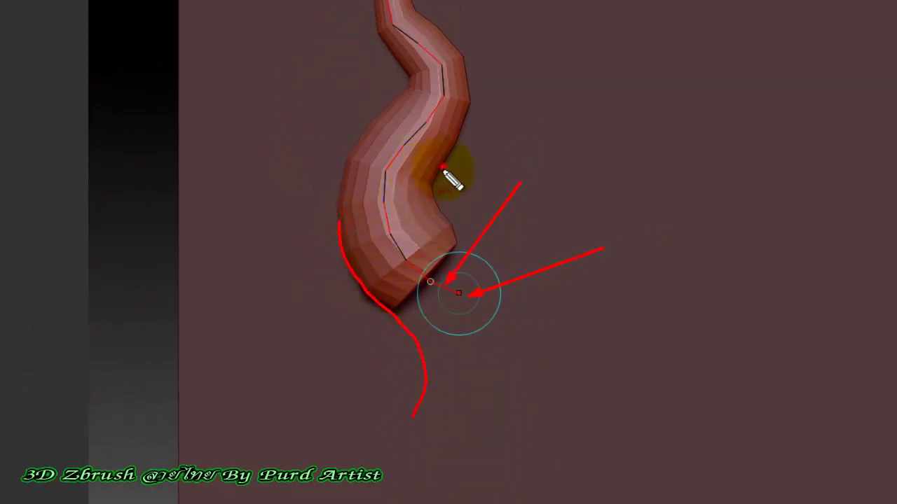
{"action": "mouse_move", "coordinate": [443, 167]}
{"action": "left_mouse_down"}
{"action": "mouse_move", "coordinate": [466, 242]}
{"action": "mouse_move", "coordinate": [510, 294]}
{"action": "mouse_move", "coordinate": [528, 372]}
{"action": "mouse_move", "coordinate": [506, 439]}
{"action": "left_mouse_up"}
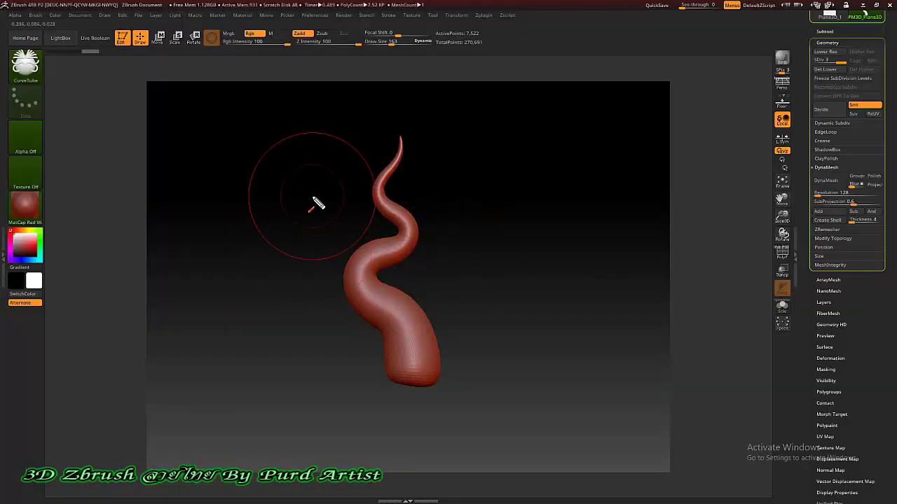
Commit the CurveTube horn to a smooth S-curved mesh, leaving no editing curve.
{"action": "left_click_drag", "start_coordinate": [221, 224], "coordinate": [342, 259]}
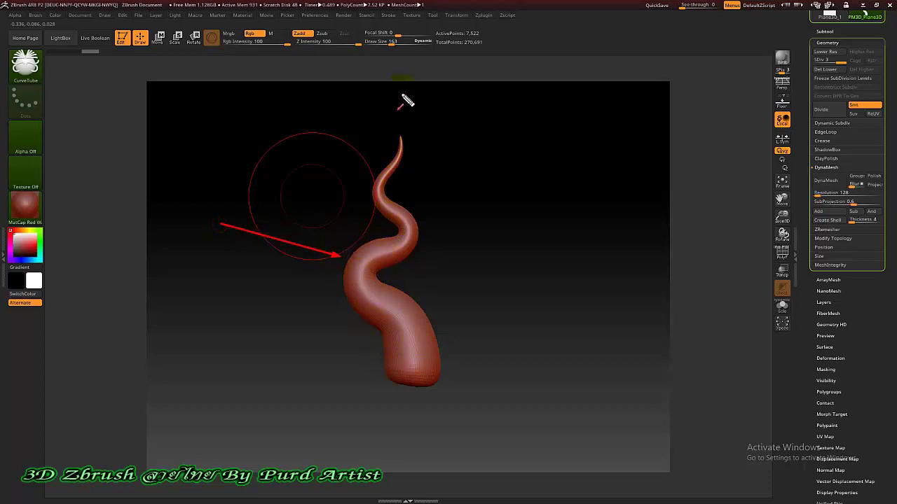
{"action": "left_click_drag", "start_coordinate": [401, 300], "coordinate": [418, 321]}
{"action": "left_click_drag", "start_coordinate": [380, 184], "coordinate": [391, 203]}
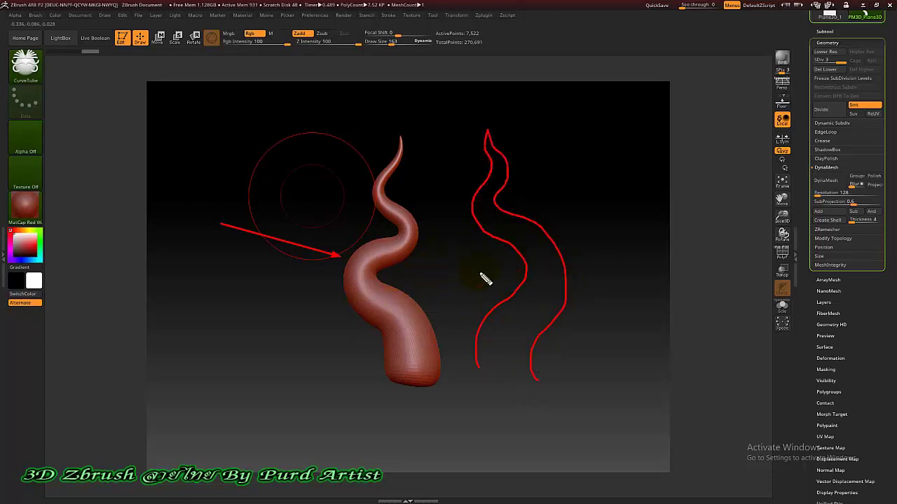
{"action": "key", "text": "Escape"}
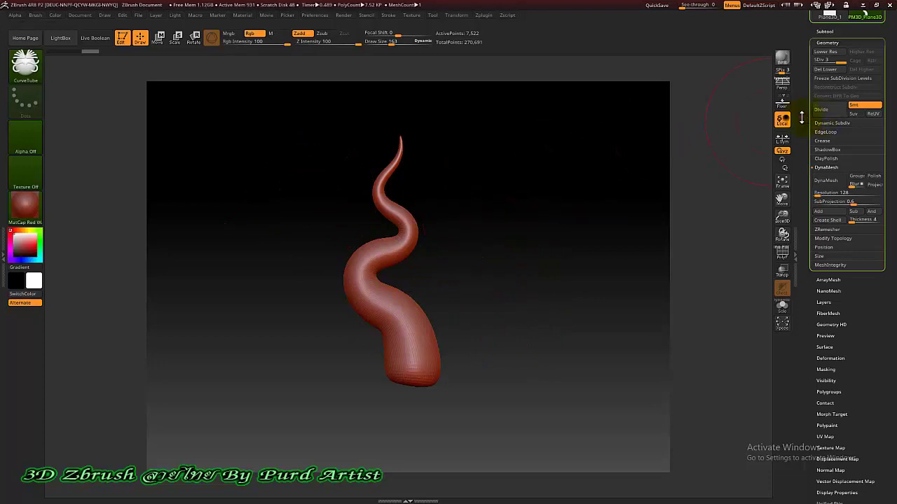
{"action": "left_click_drag", "start_coordinate": [801, 118], "coordinate": [805, 163]}
{"action": "left_click_drag", "start_coordinate": [818, 106], "coordinate": [817, 174]}
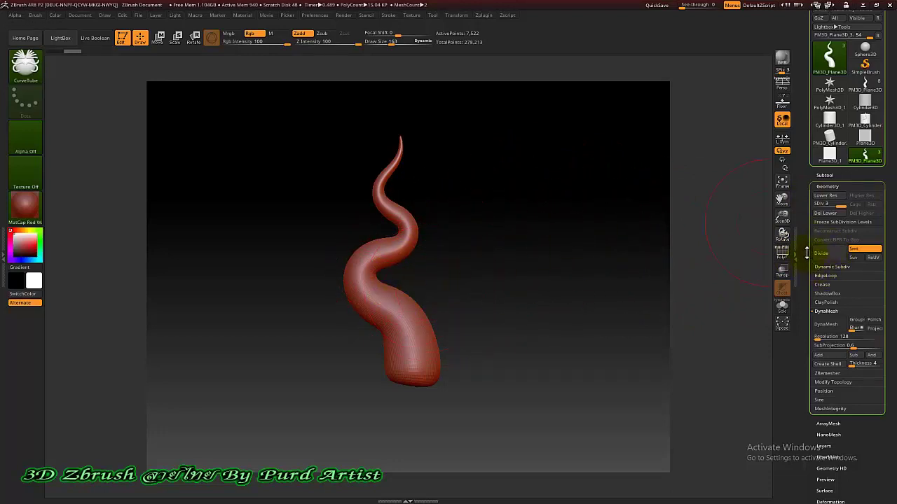
DynaMesh the horn at resolution 504, dropping its subdivision levels for about 47,208 polygons.
{"action": "scroll", "coordinate": [806, 254], "scroll_direction": "down", "scroll_amount": 2}
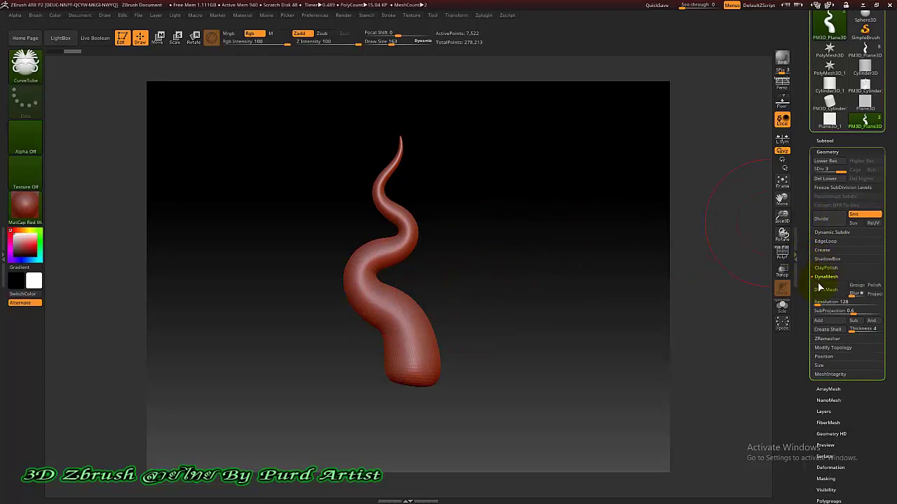
{"action": "left_click_drag", "start_coordinate": [805, 260], "coordinate": [805, 240]}
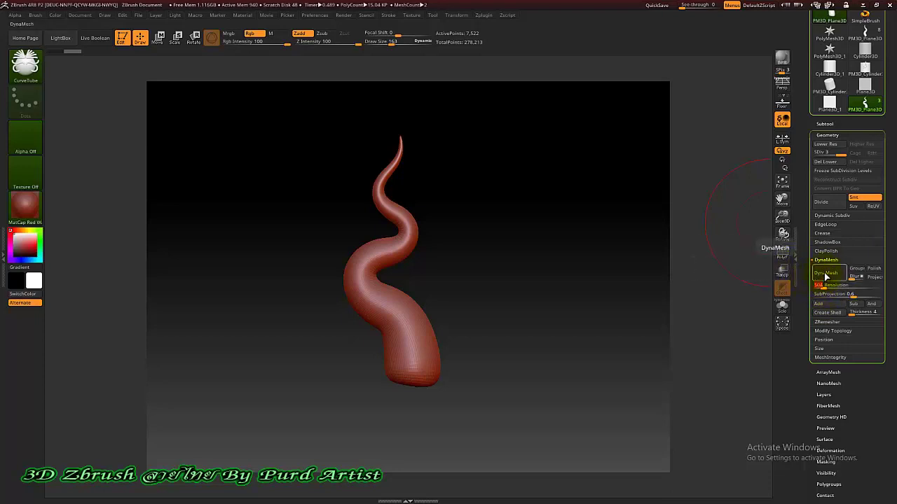
{"action": "left_click", "coordinate": [826, 274]}
{"action": "left_click", "coordinate": [733, 293]}
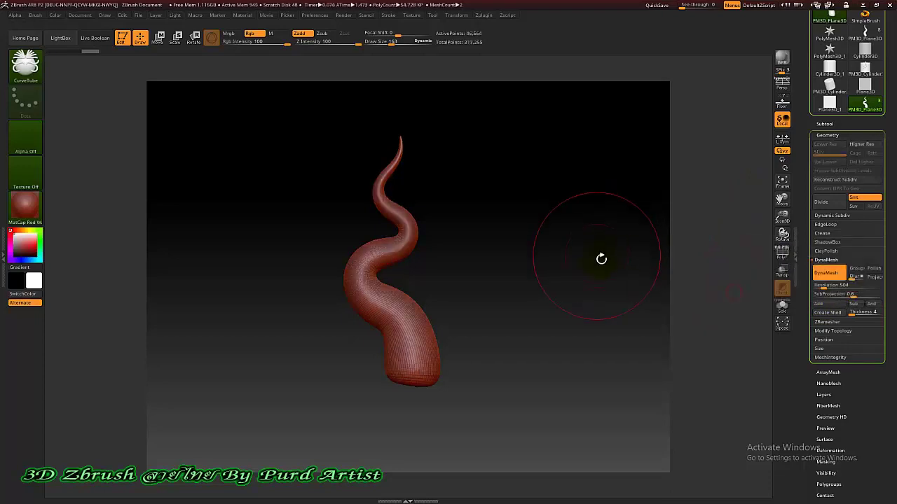
{"action": "left_click_drag", "start_coordinate": [533, 256], "coordinate": [529, 257]}
Delete the PM3D_Plane3D_1 subtool and make PM3D_Plane3D_4 the active horn subtool.
{"action": "left_click", "coordinate": [825, 124]}
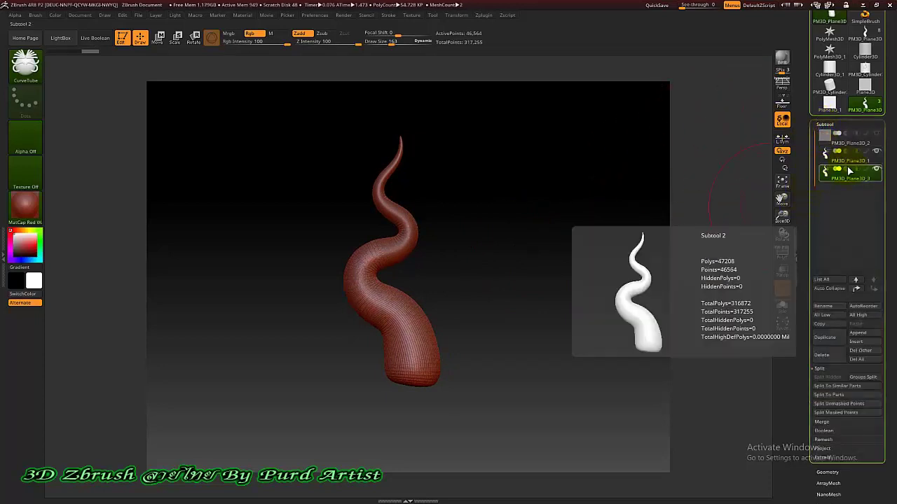
{"action": "left_click", "coordinate": [824, 338]}
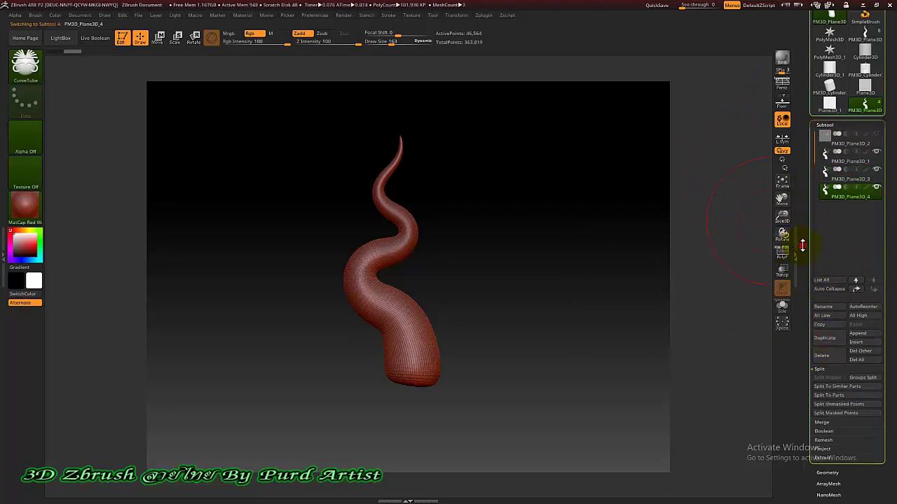
{"action": "left_click_drag", "start_coordinate": [802, 243], "coordinate": [799, 210]}
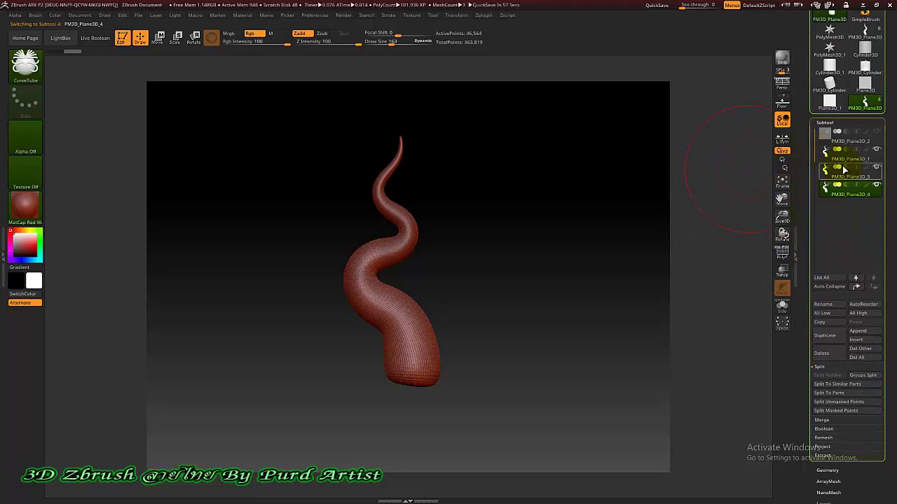
{"action": "left_click", "coordinate": [821, 354]}
{"action": "left_click", "coordinate": [742, 375]}
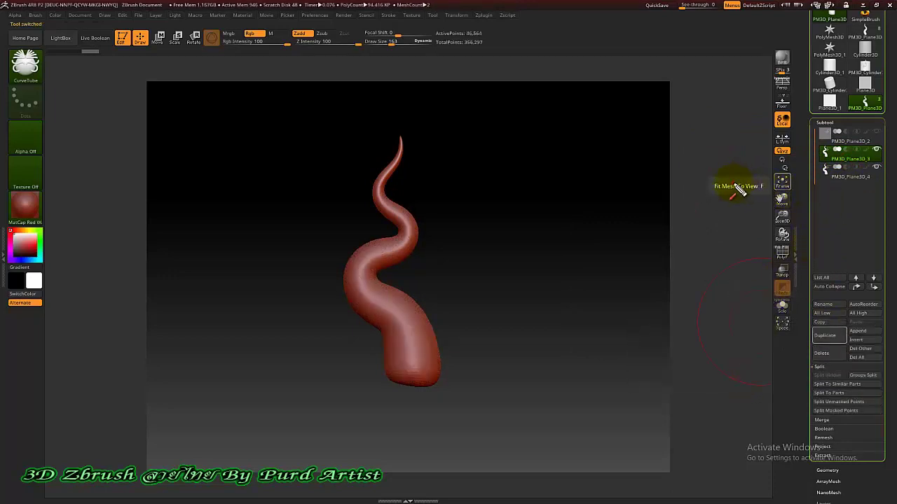
{"action": "left_click", "coordinate": [844, 173]}
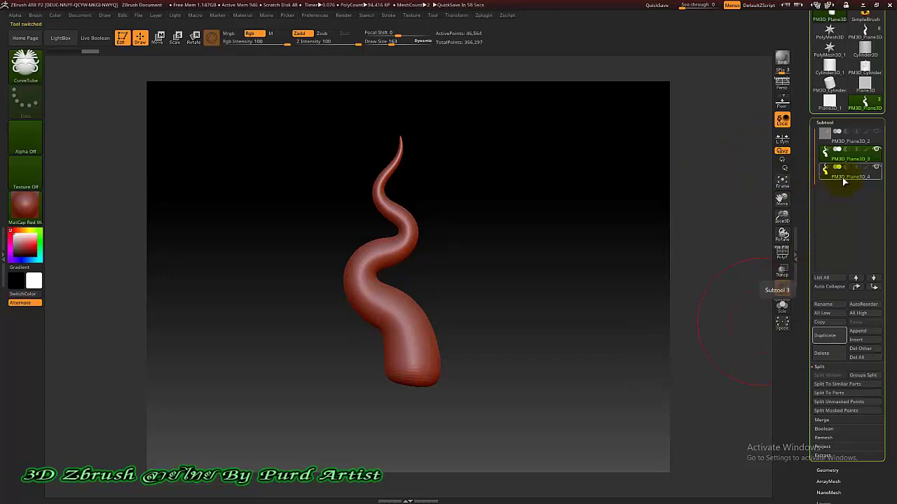
{"action": "scroll", "coordinate": [804, 225], "scroll_direction": "down", "scroll_amount": 3}
Apply Deformation > Mirror to create an opposite-curling copy of the horn beside the original.
{"action": "scroll", "coordinate": [799, 184], "scroll_direction": "down", "scroll_amount": 3}
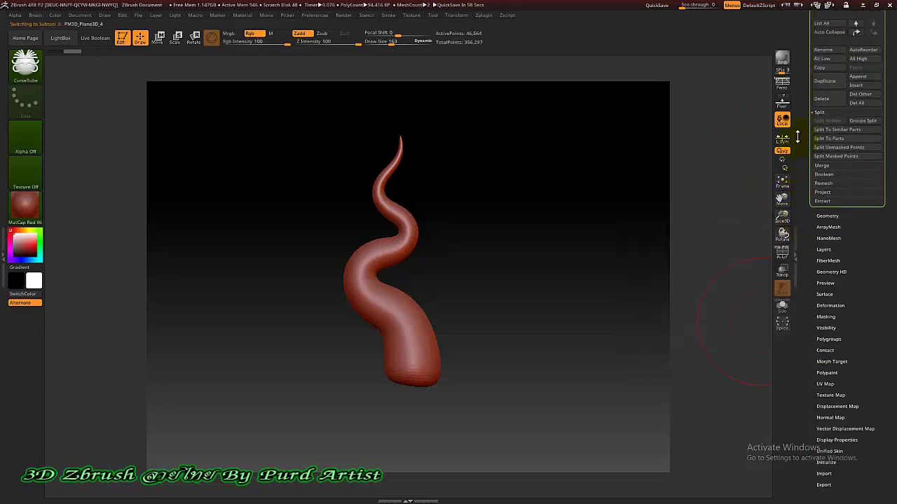
{"action": "scroll", "coordinate": [798, 128], "scroll_direction": "down", "scroll_amount": 2}
{"action": "scroll", "coordinate": [798, 136], "scroll_direction": "down", "scroll_amount": 2}
{"action": "left_click", "coordinate": [827, 280]}
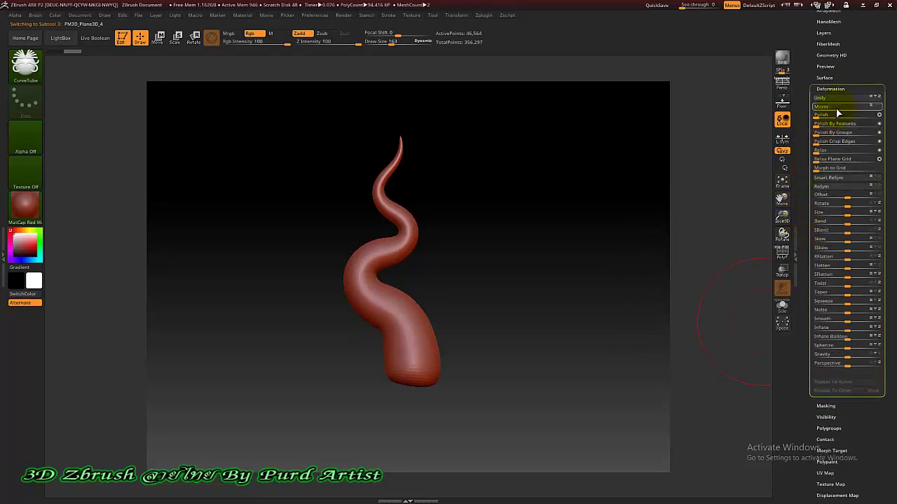
{"action": "left_click", "coordinate": [837, 106]}
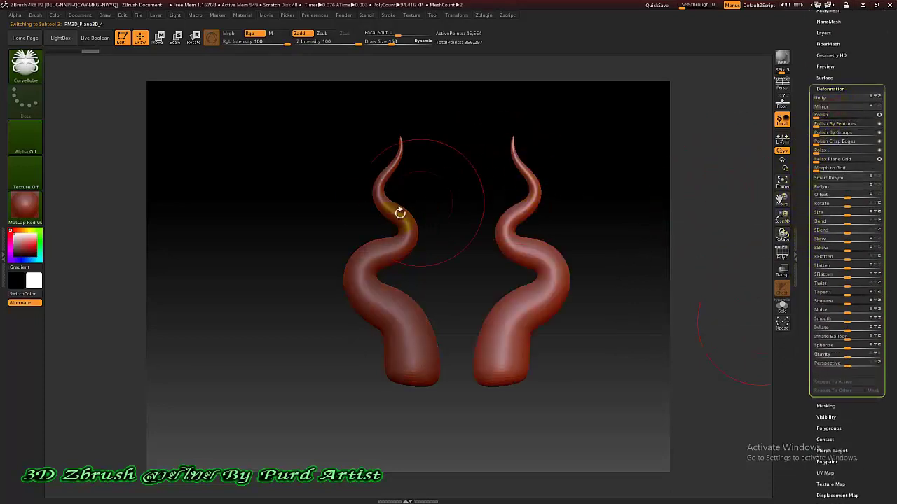
{"action": "left_click_drag", "start_coordinate": [287, 287], "coordinate": [246, 294], "text": "alt"}
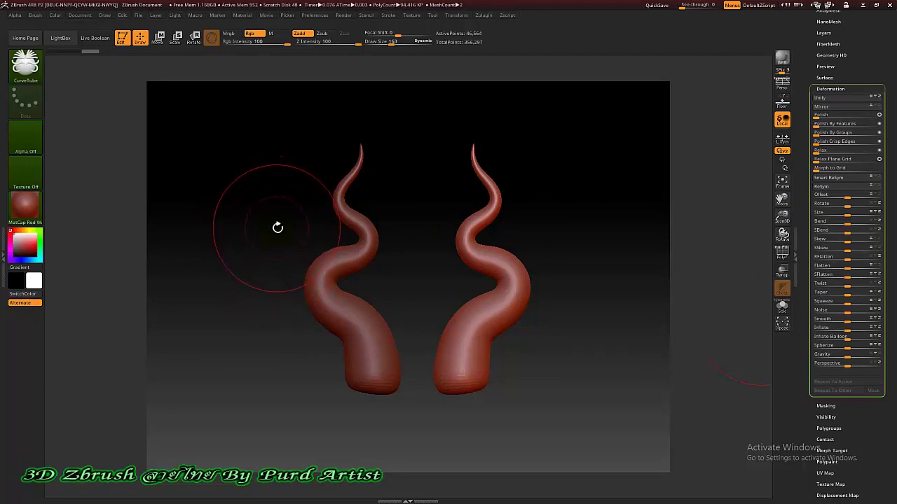
{"action": "left_click_drag", "start_coordinate": [800, 65], "coordinate": [809, 150]}
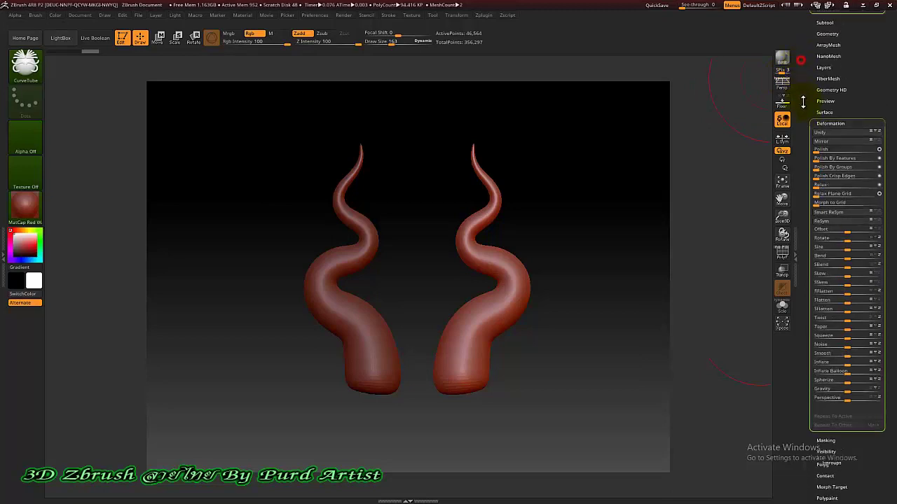
{"action": "left_click", "coordinate": [824, 197]}
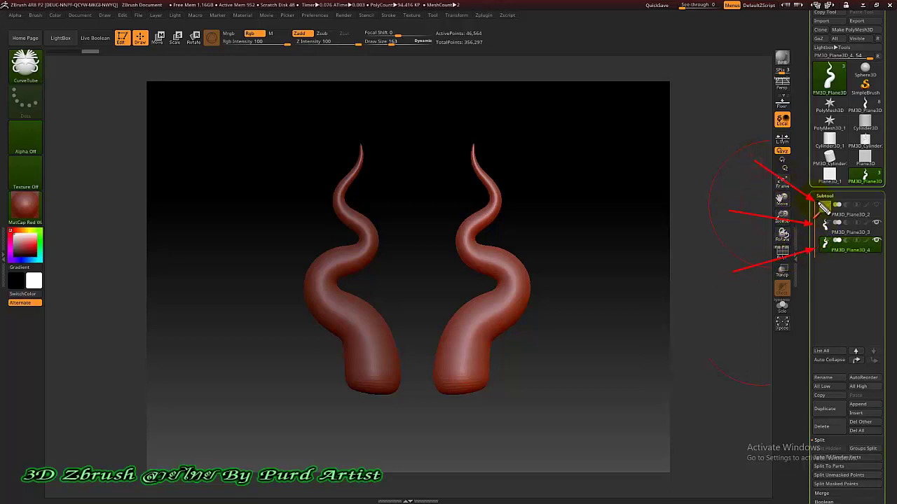
Delete the leftover PM3D_Plane3D_2 plane subtool.
{"action": "left_click", "coordinate": [825, 209]}
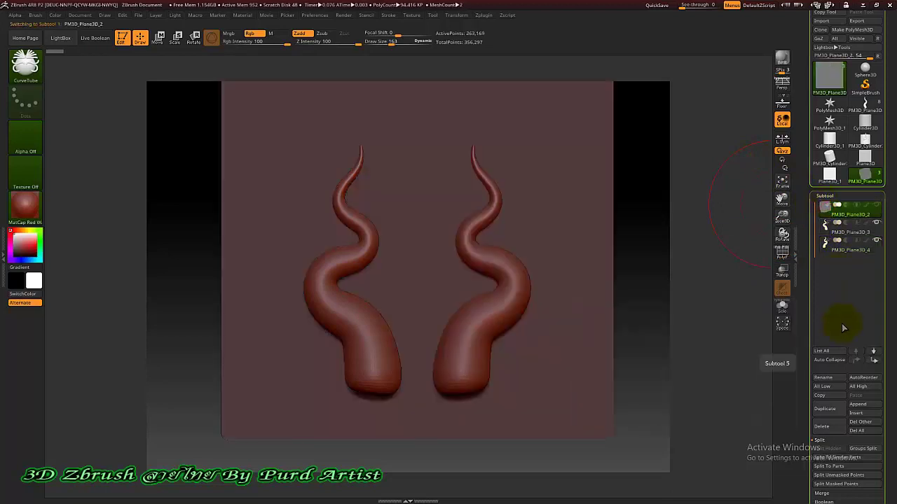
{"action": "left_click", "coordinate": [823, 426]}
{"action": "left_click", "coordinate": [739, 444]}
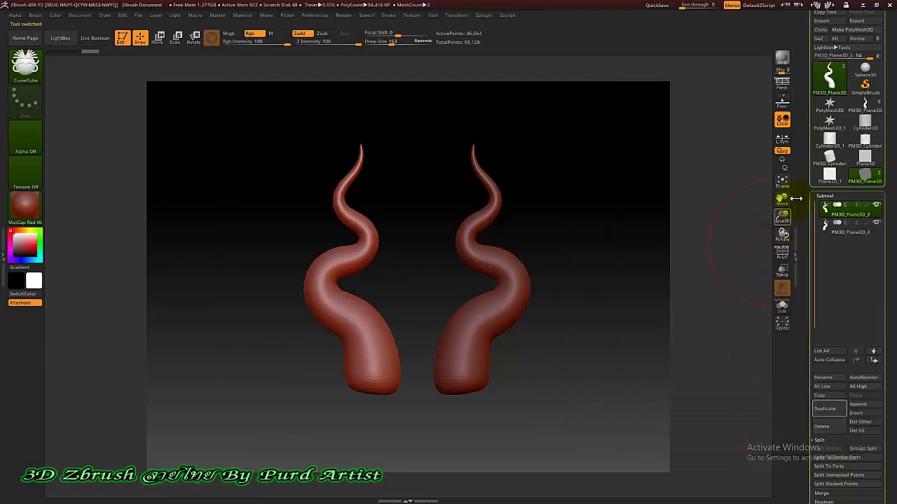
{"action": "key", "text": "shift"}
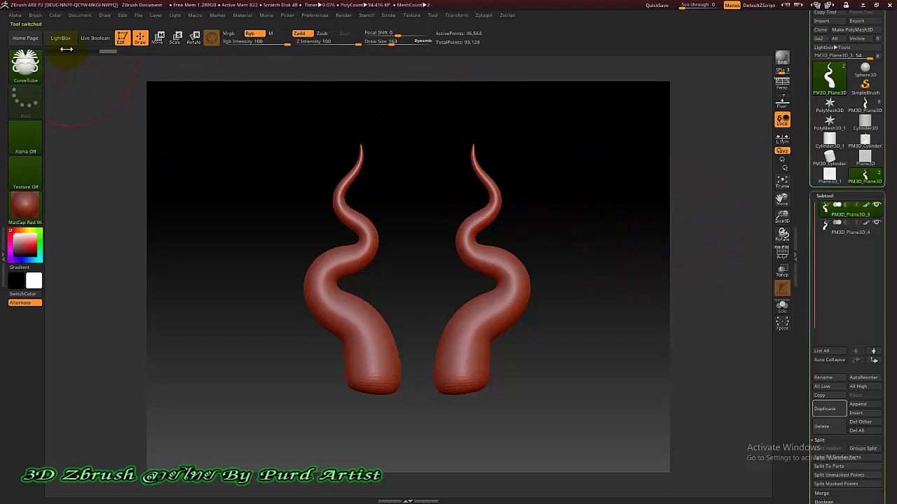
Create the InsertMesh_1 InsertMultiMesh brush from the two horns, then reselect PM3D_Cylinder3D_1.
{"action": "left_click", "coordinate": [35, 15]}
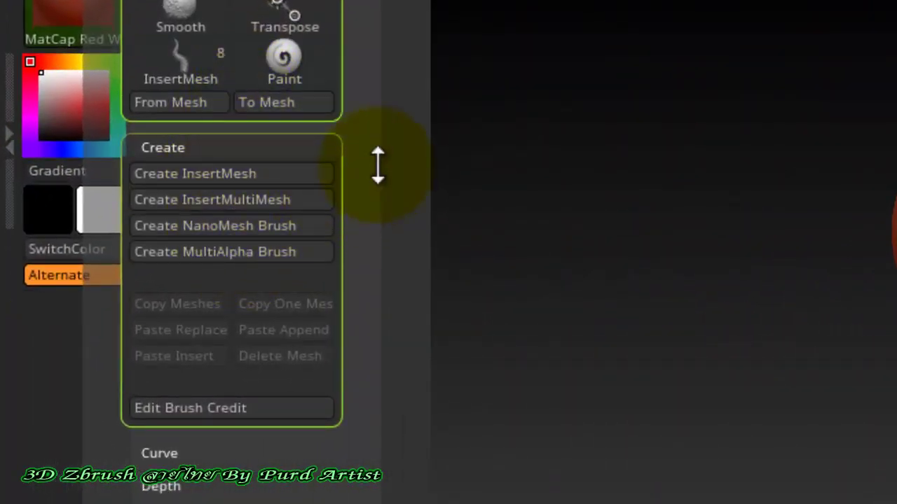
{"action": "left_click", "coordinate": [638, 164]}
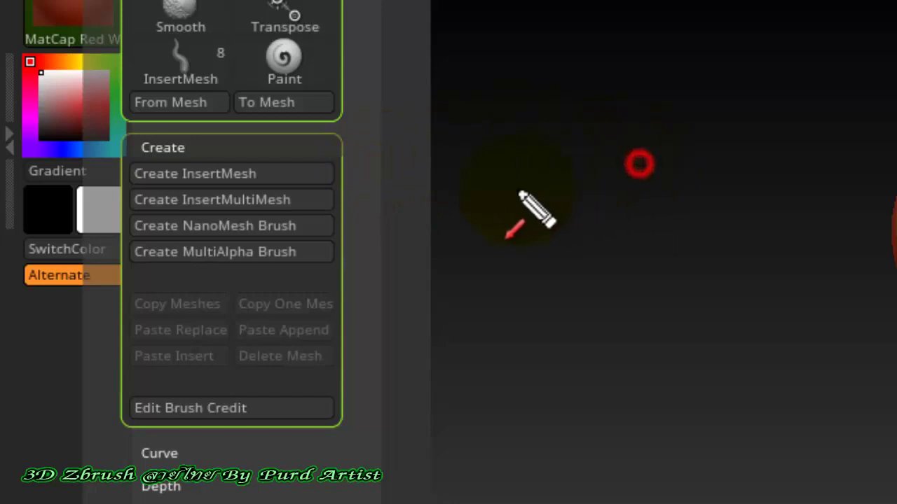
{"action": "left_click_drag", "start_coordinate": [520, 194], "coordinate": [305, 208]}
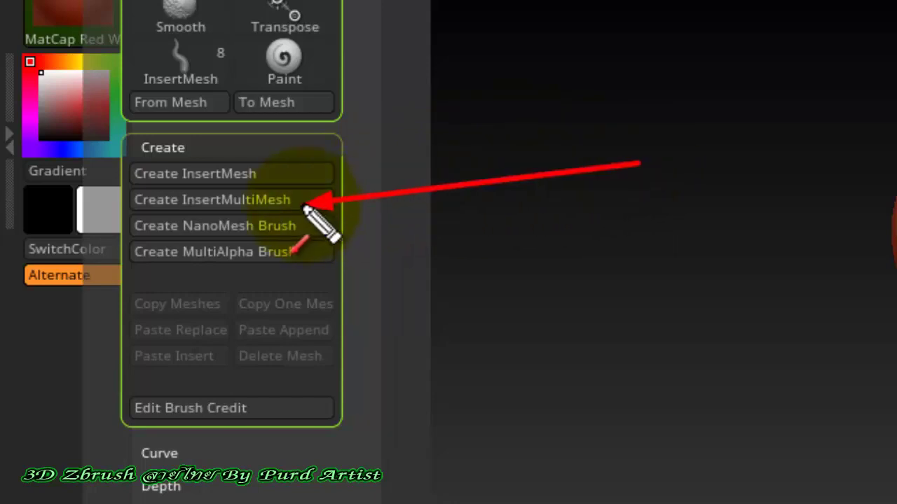
{"action": "key", "text": "Escape"}
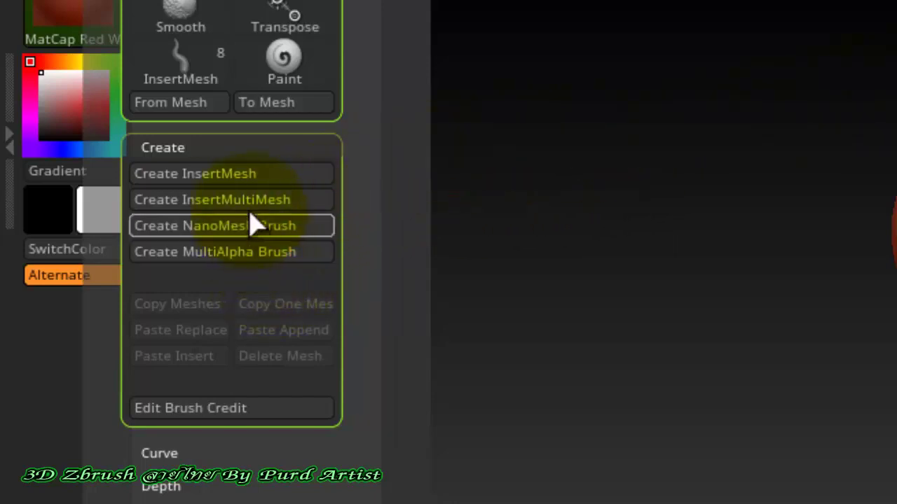
{"action": "left_click", "coordinate": [245, 199]}
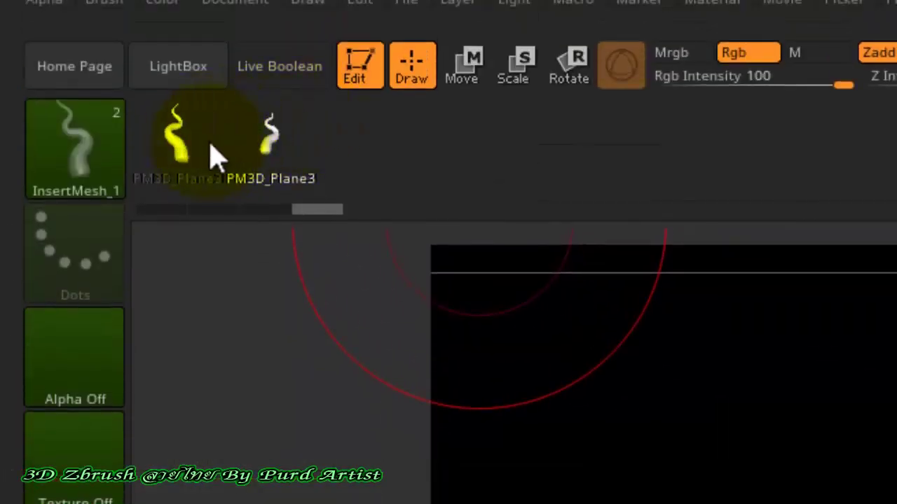
{"action": "left_click", "coordinate": [273, 143]}
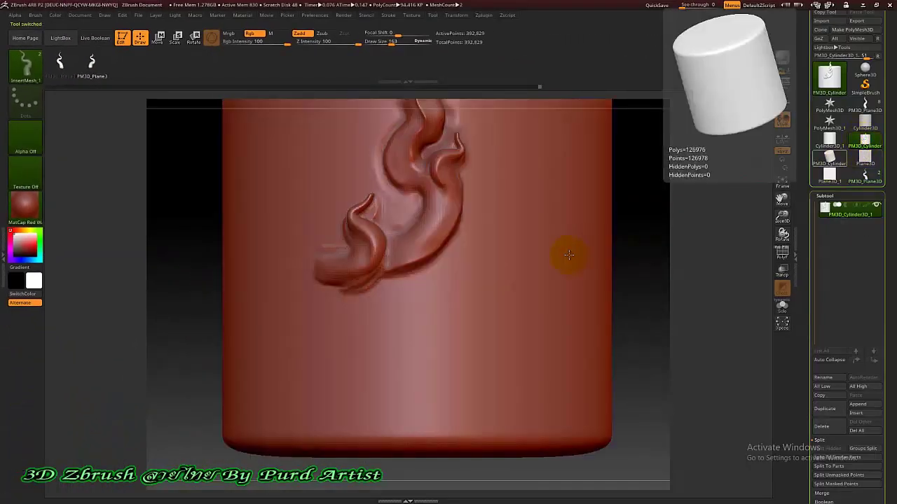
Stroke a raised S-shaped ClayBuildup curl on the cylinder's blank side.
{"action": "key", "text": "f"}
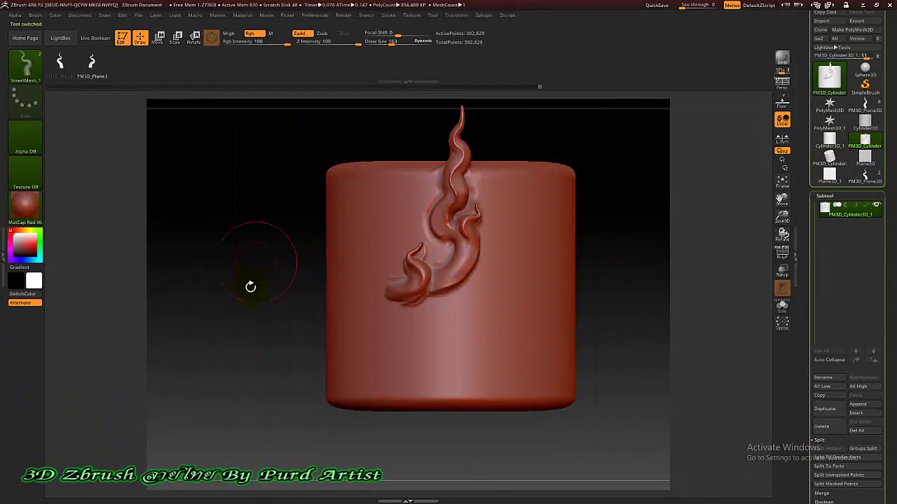
{"action": "mouse_move", "coordinate": [253, 297]}
{"action": "left_mouse_down"}
{"action": "mouse_move", "coordinate": [210, 316]}
{"action": "mouse_move", "coordinate": [191, 309]}
{"action": "left_mouse_up"}
{"action": "scroll", "coordinate": [512, 254], "scroll_direction": "up", "scroll_amount": 2}
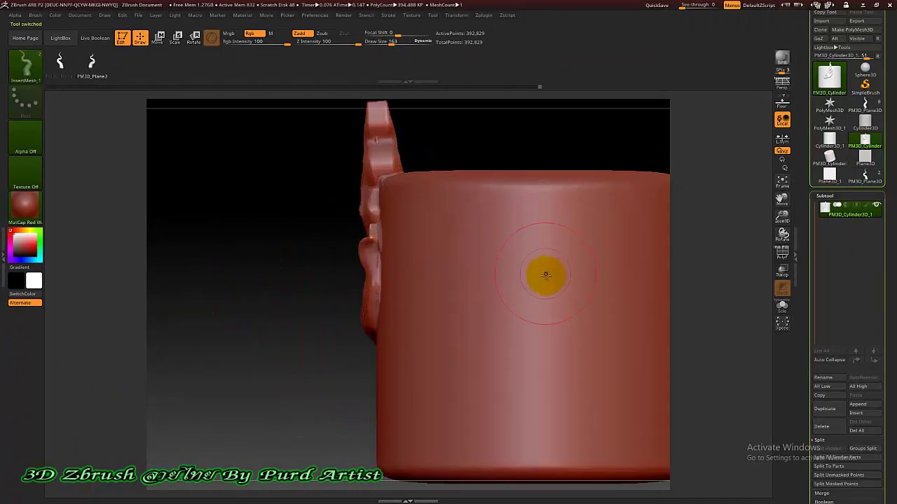
{"action": "mouse_move", "coordinate": [509, 294]}
{"action": "left_mouse_down", "text": "ctrl"}
{"action": "mouse_move", "coordinate": [544, 262]}
{"action": "mouse_move", "coordinate": [533, 242]}
{"action": "left_mouse_up", "text": "ctrl"}
{"action": "mouse_move", "coordinate": [521, 298]}
{"action": "left_mouse_down", "text": "ctrl"}
{"action": "mouse_move", "coordinate": [520, 208]}
{"action": "mouse_move", "coordinate": [551, 254]}
{"action": "mouse_move", "coordinate": [537, 301]}
{"action": "mouse_move", "coordinate": [532, 194]}
{"action": "mouse_move", "coordinate": [537, 250]}
{"action": "mouse_move", "coordinate": [514, 320]}
{"action": "mouse_move", "coordinate": [520, 230]}
{"action": "mouse_move", "coordinate": [566, 274]}
{"action": "left_mouse_up", "text": "ctrl"}
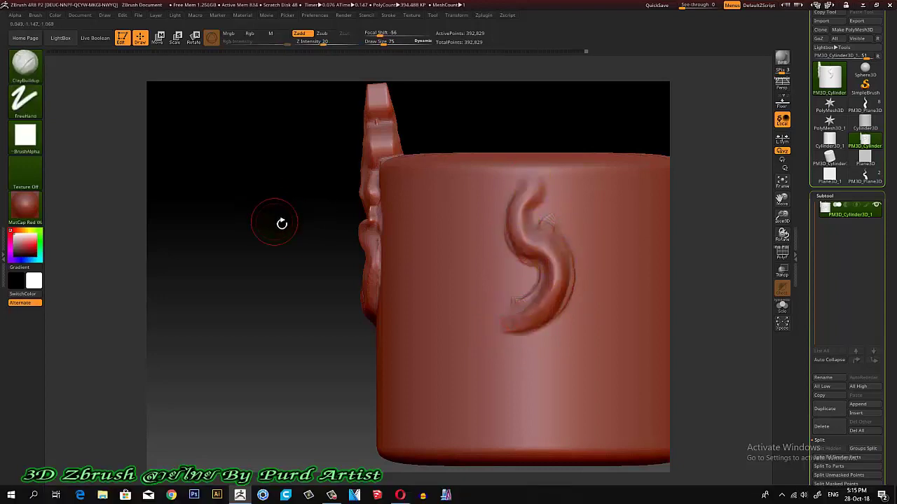
Load the InsertMesh_1 horn brush again.
{"action": "left_click_drag", "start_coordinate": [273, 239], "coordinate": [226, 231], "text": "alt"}
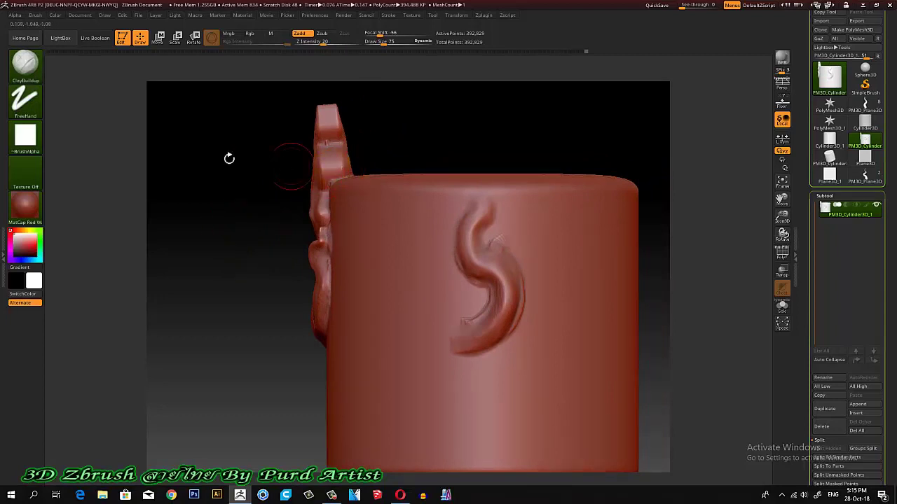
{"action": "left_click", "coordinate": [26, 70]}
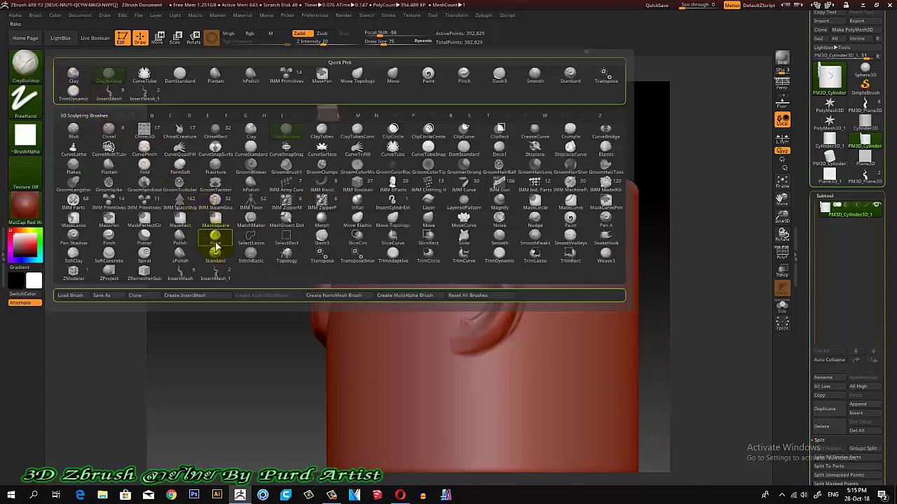
{"action": "left_click", "coordinate": [216, 272]}
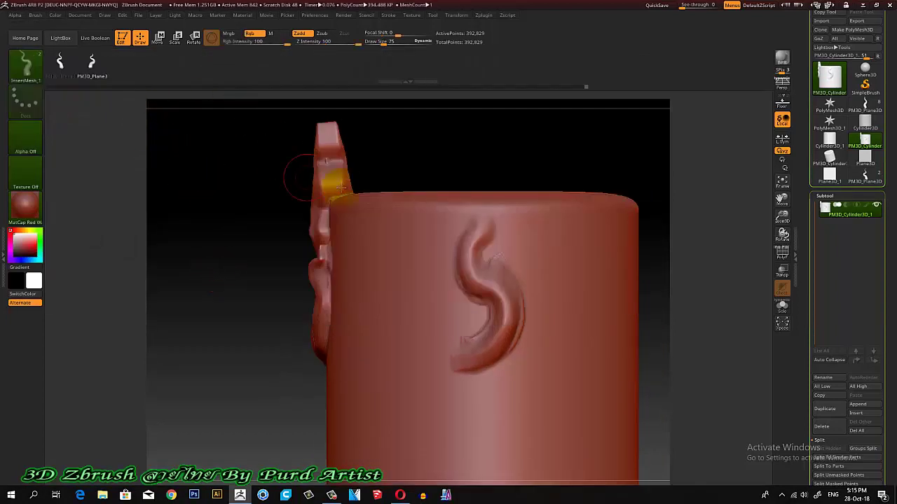